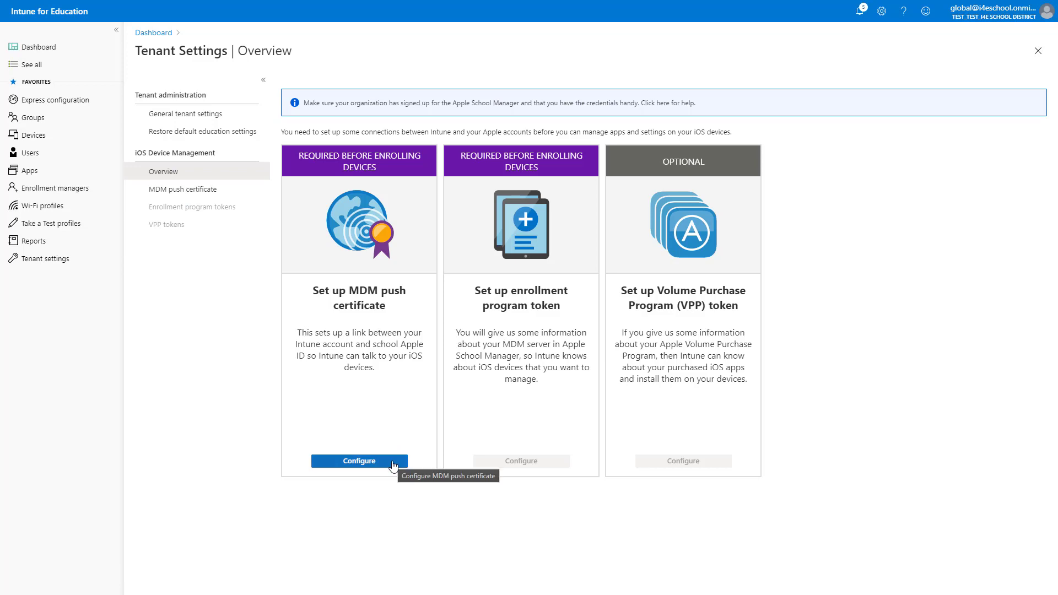
- Download the IntuneCSR (1).csr signing request and open the Apple Push Certificates Portal
click(392, 462)
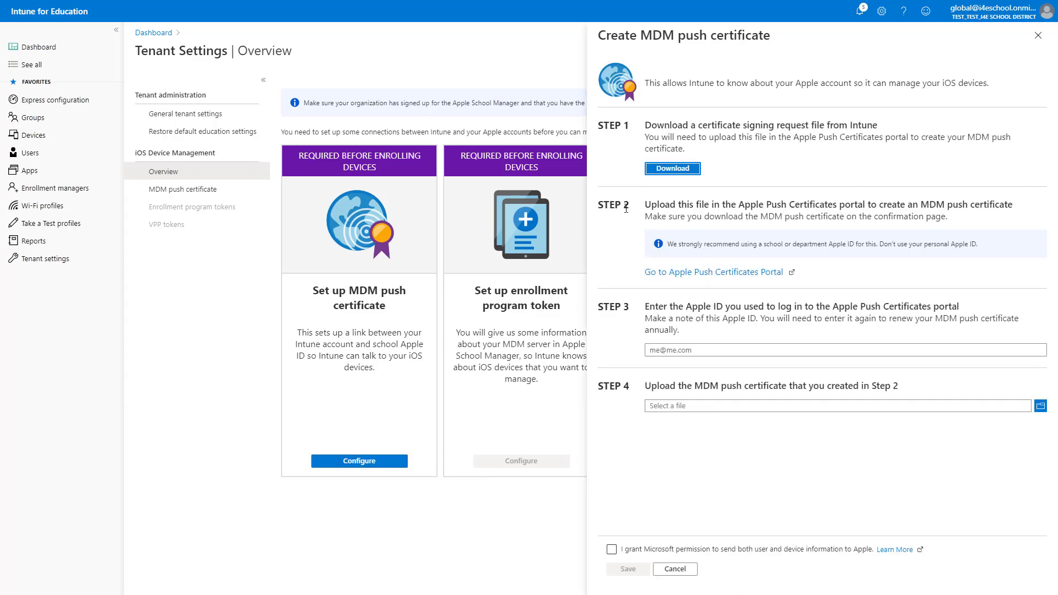
click(661, 172)
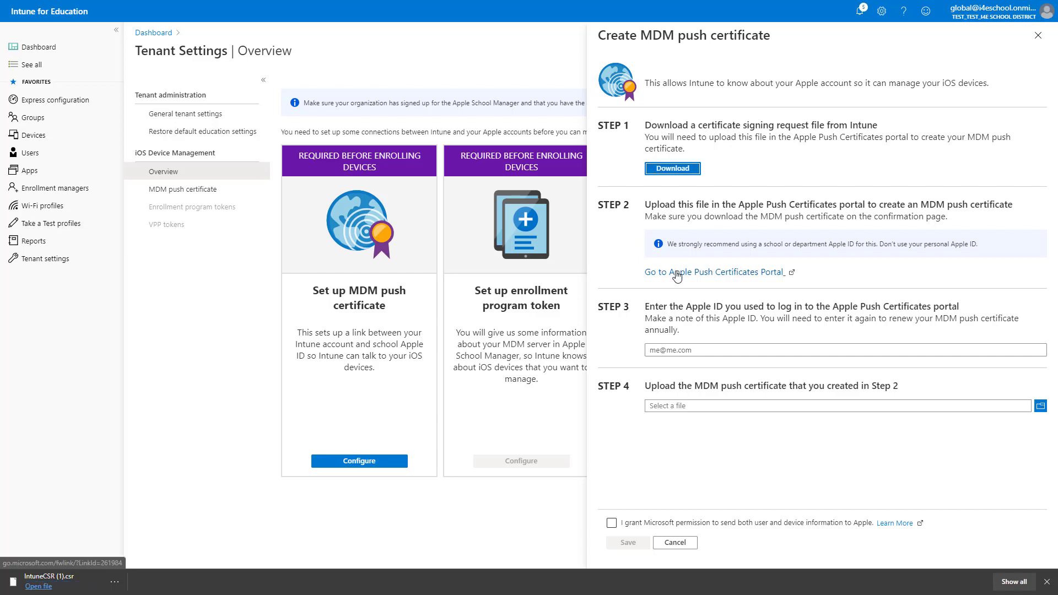
click(676, 277)
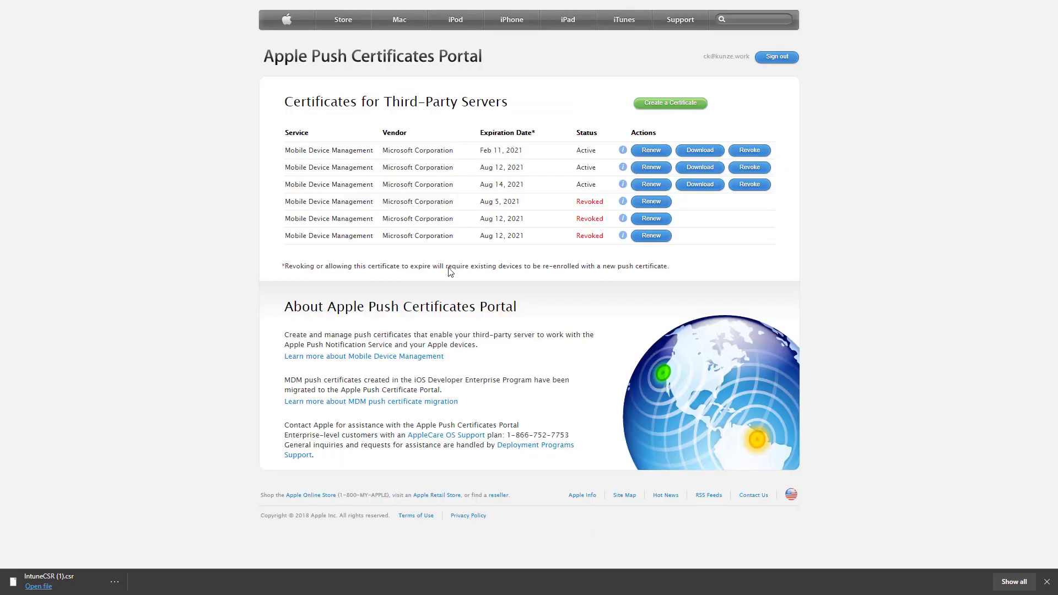
- Start a new push certificate and accept Apple's terms of use
click(657, 108)
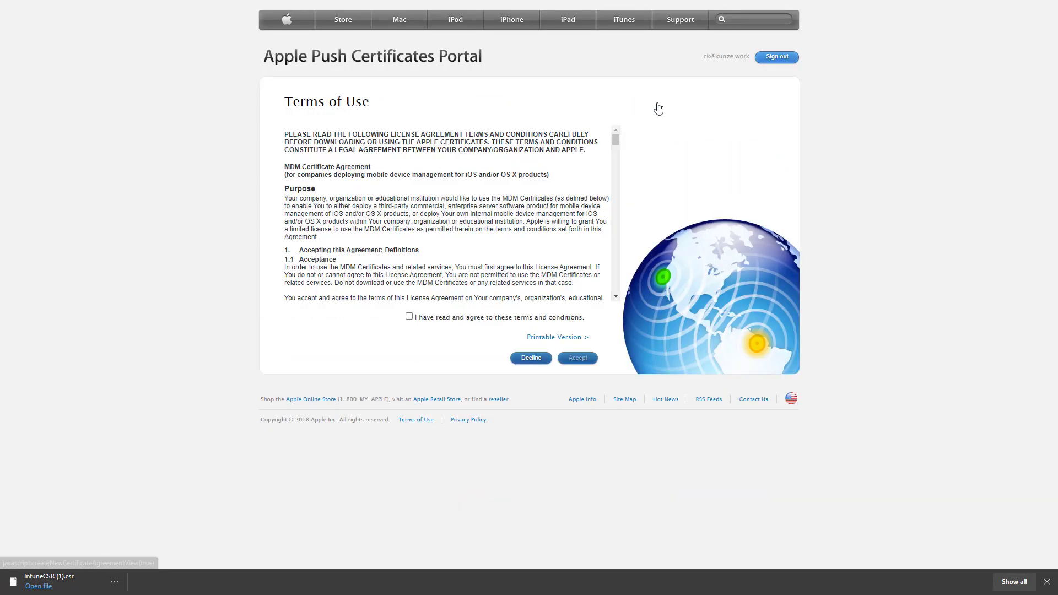
click(408, 317)
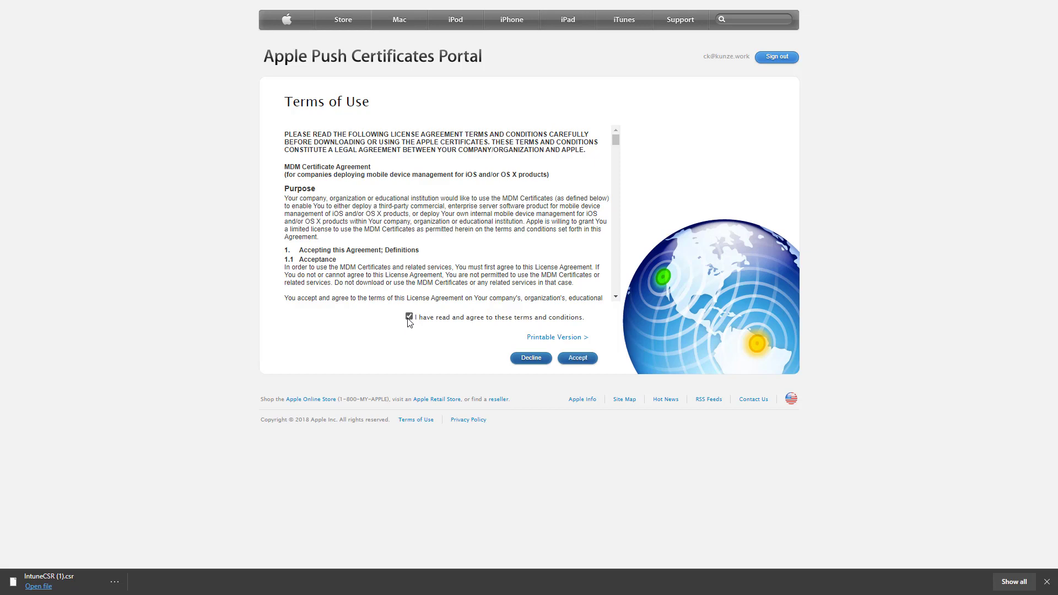
click(578, 359)
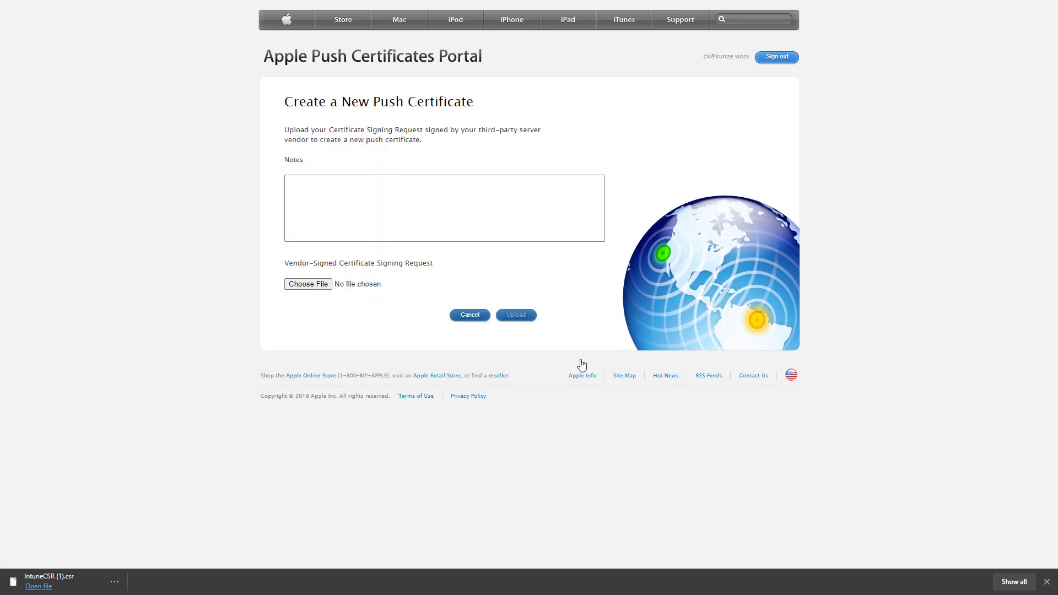
- Upload IntuneCSR (1).csr, download the resulting MDM push certificate, and return to Intune
click(327, 286)
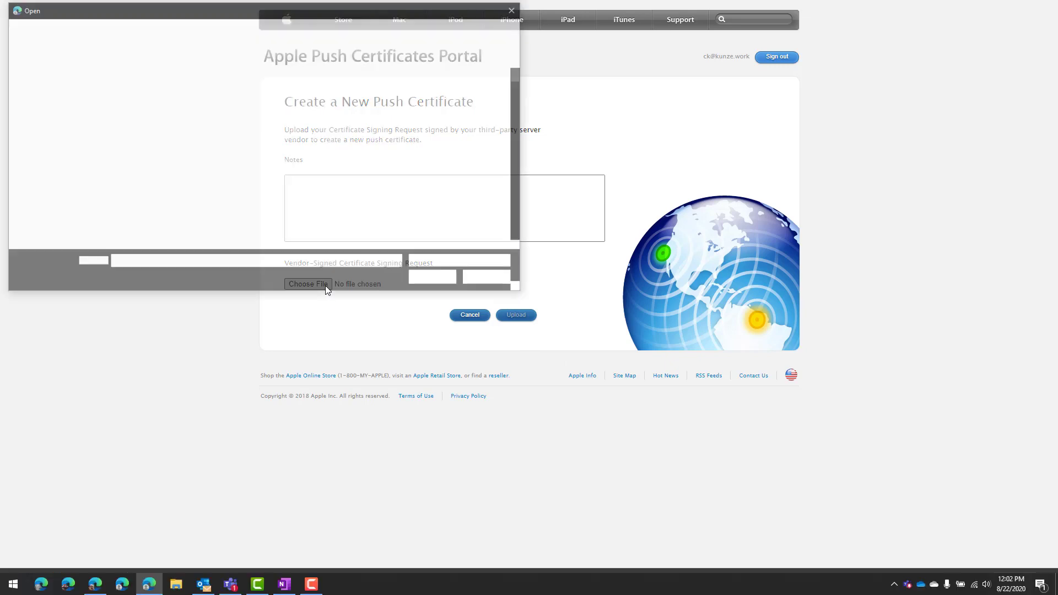
click(132, 97)
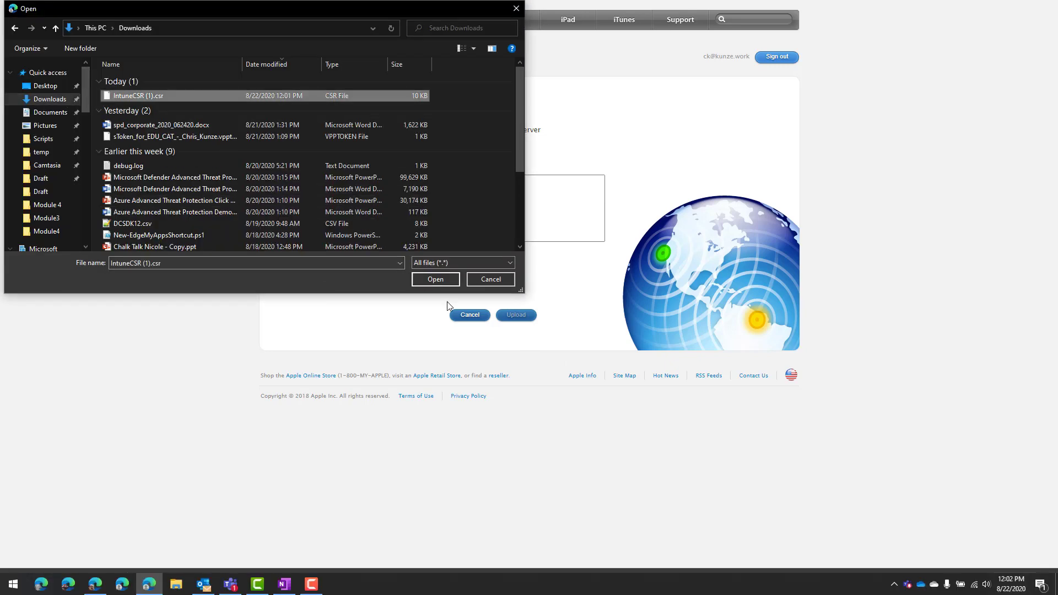
click(452, 282)
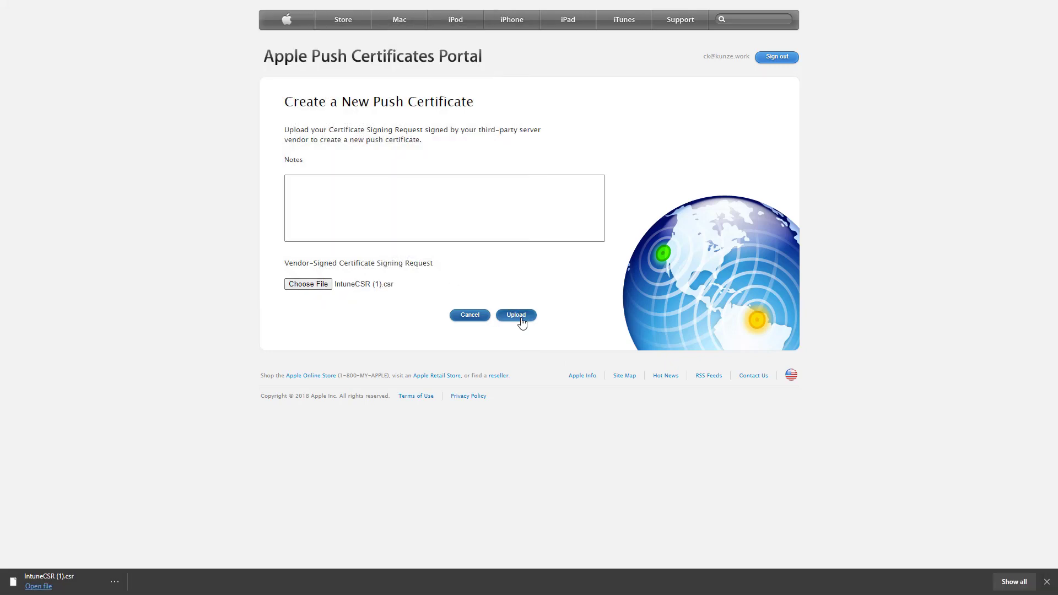
click(521, 318)
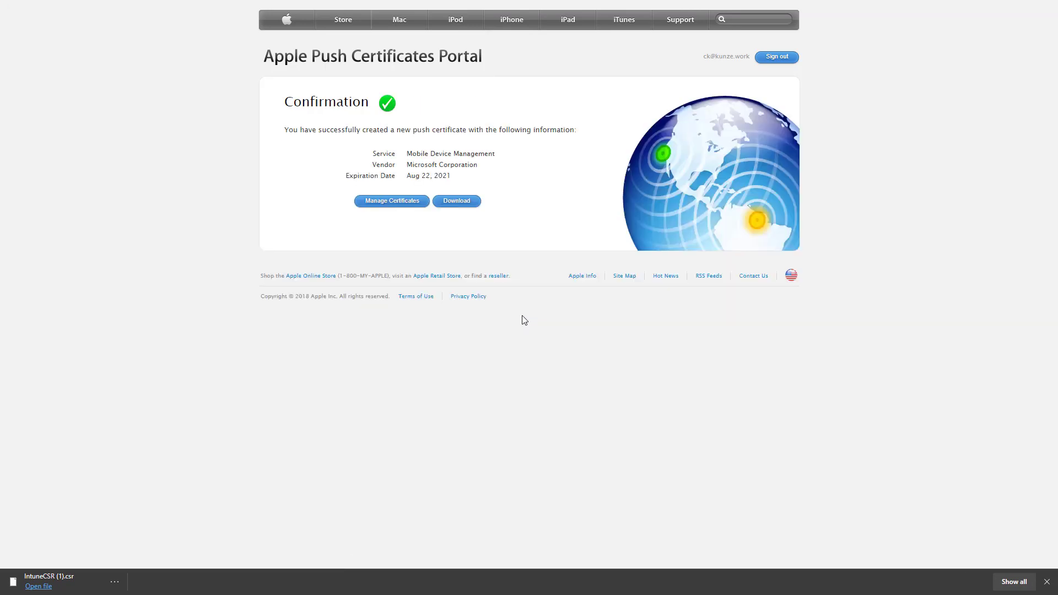
click(469, 205)
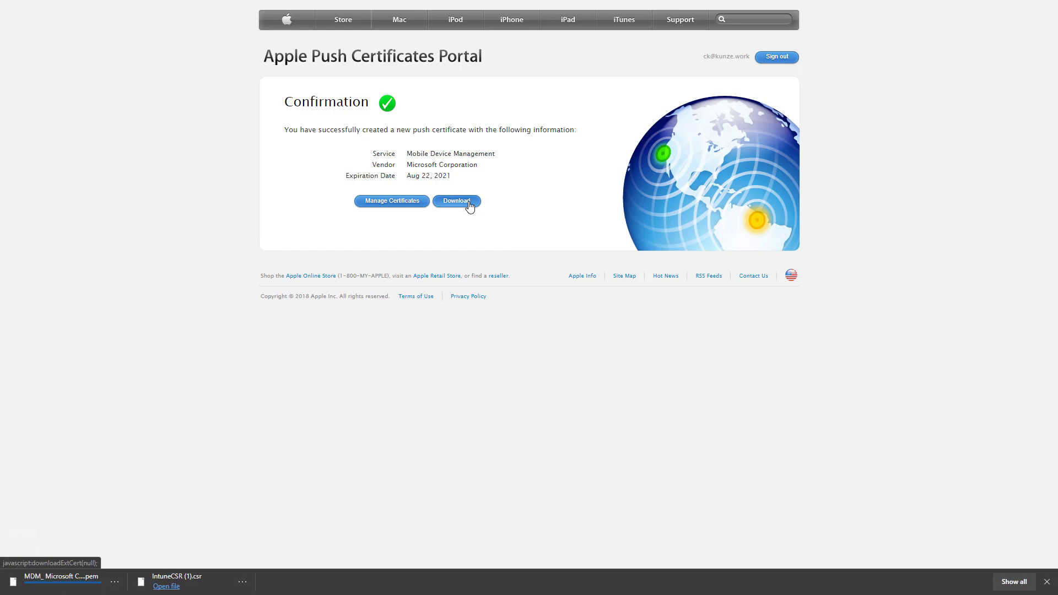
click(71, 9)
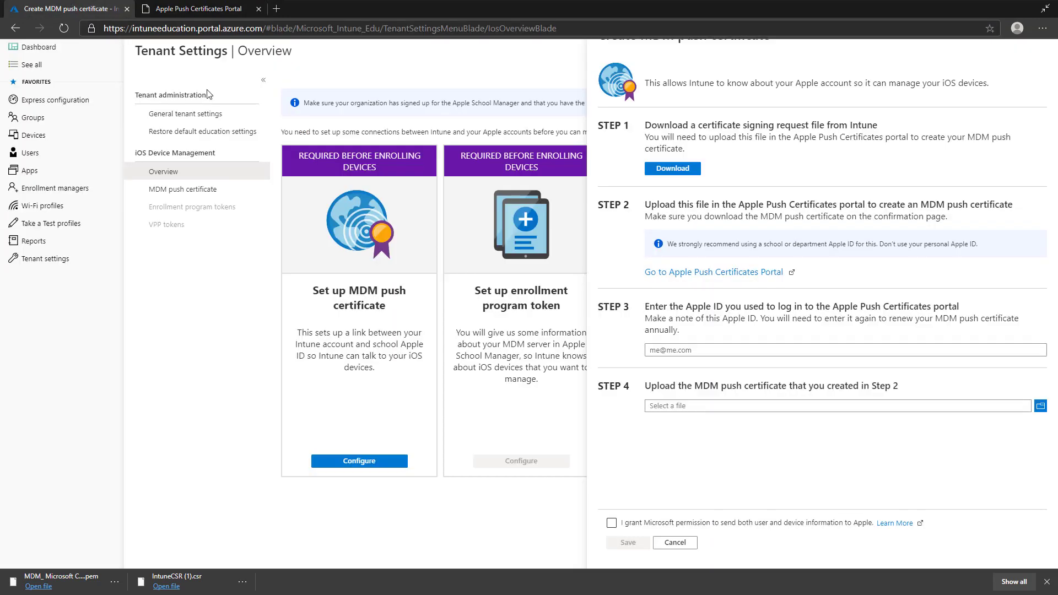
- Enter the Apple ID used for the MDM push certificate
click(679, 350)
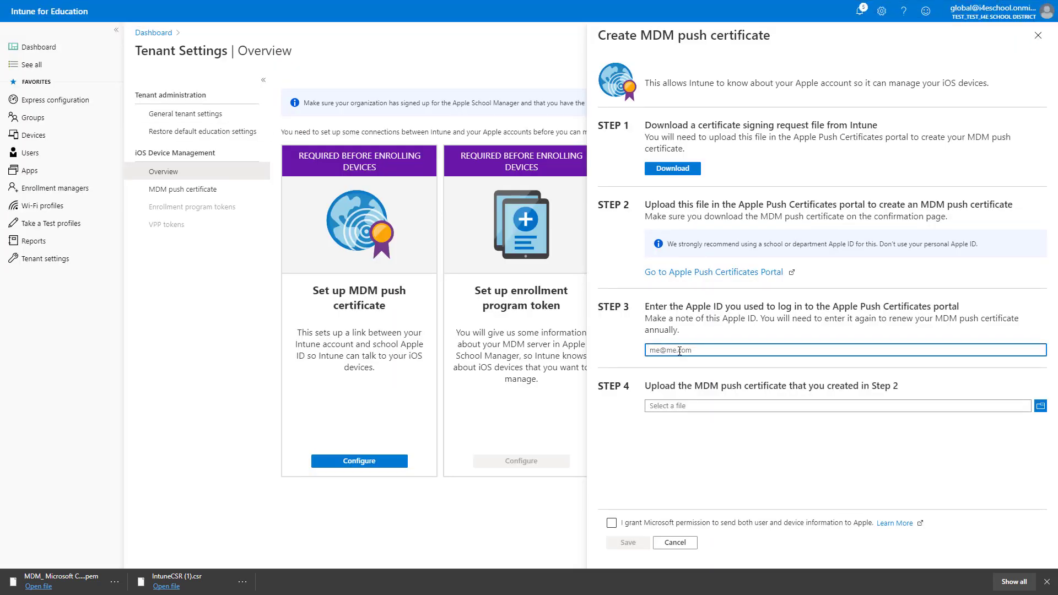
text(ck@)
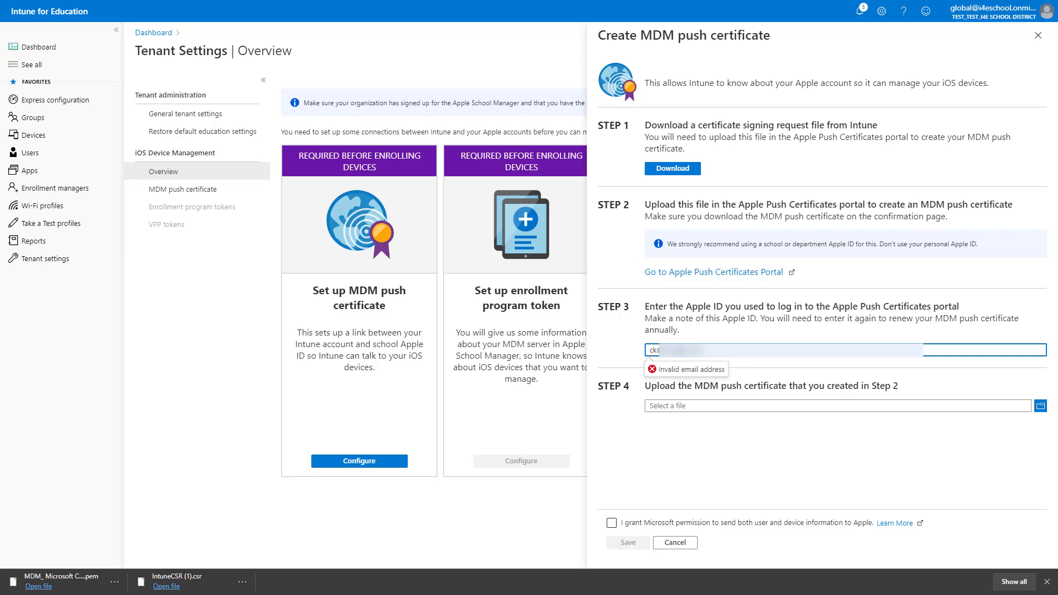
key(BackSpace)
- Upload MDM_ Microsoft Corporation_Certificate (1).pem, grant Apple data-sharing permission, and save
click(728, 412)
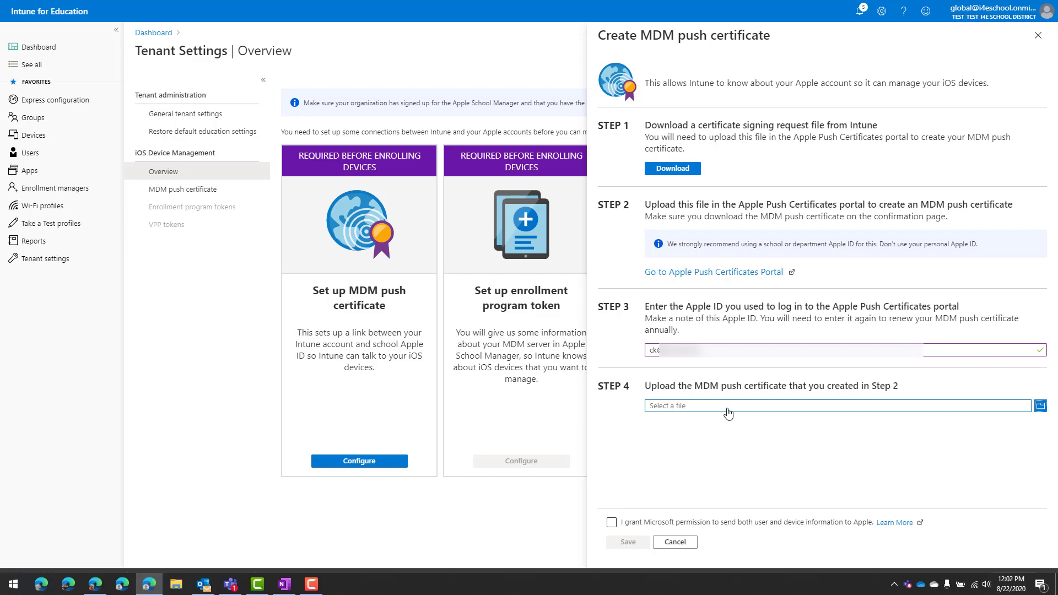
double_click(155, 98)
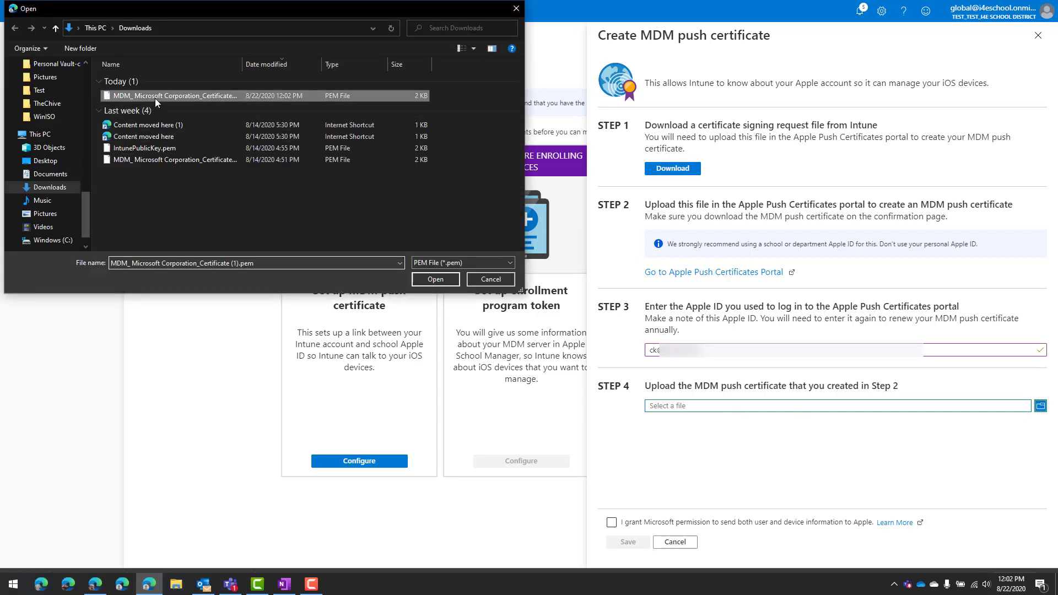
click(611, 524)
click(626, 544)
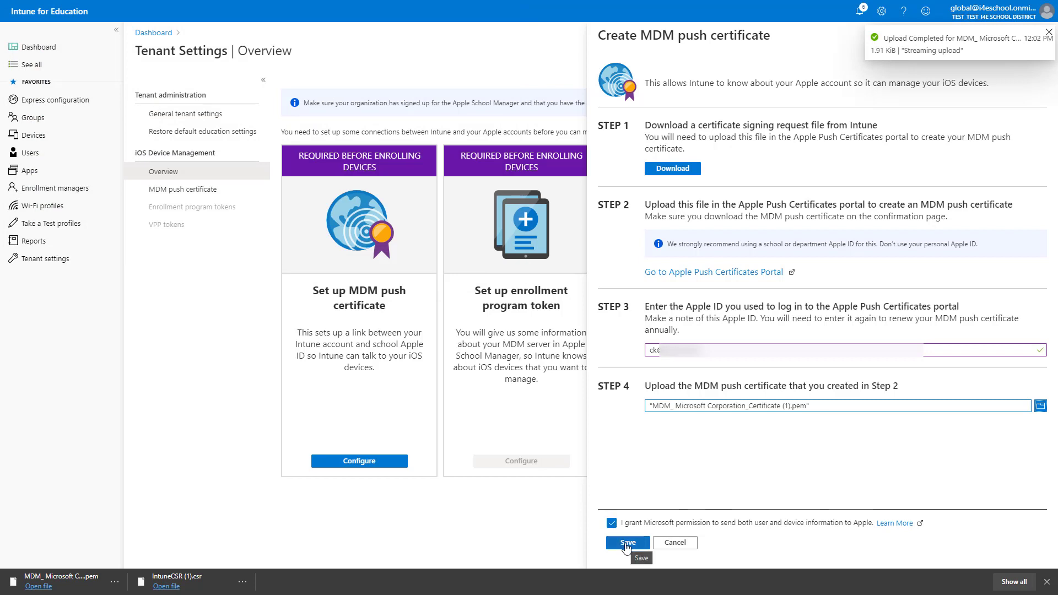
click(626, 544)
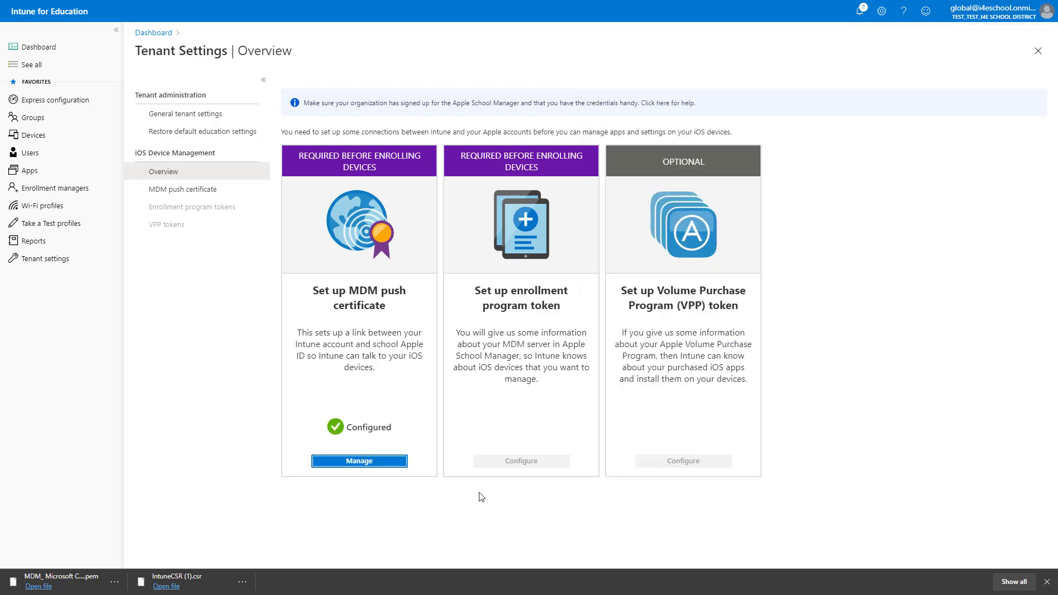
click(359, 461)
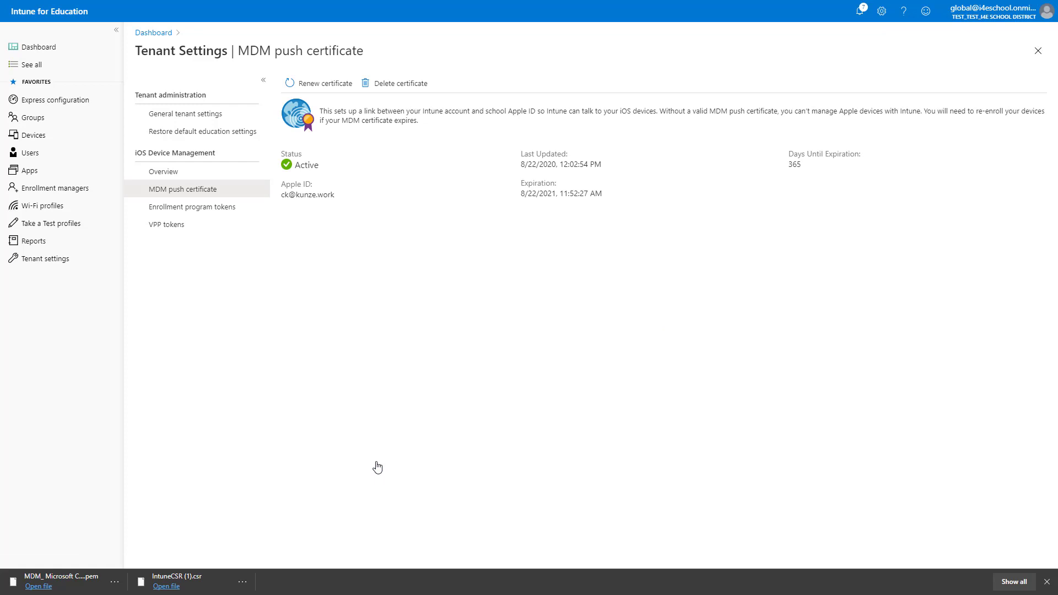
click(159, 175)
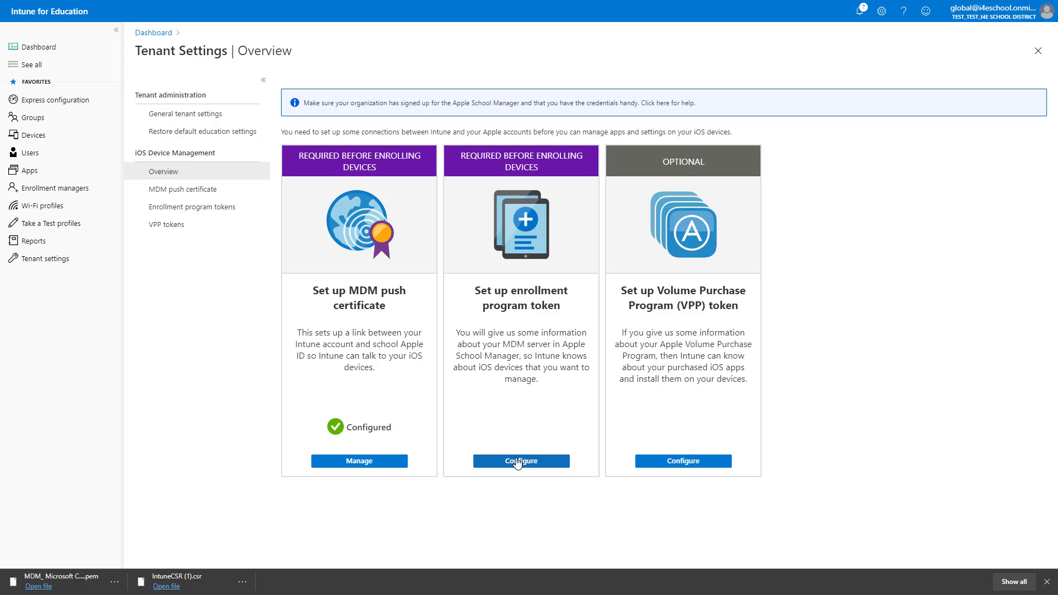
- Start the enrollment program token setup for devices that anyone can unlock
click(518, 461)
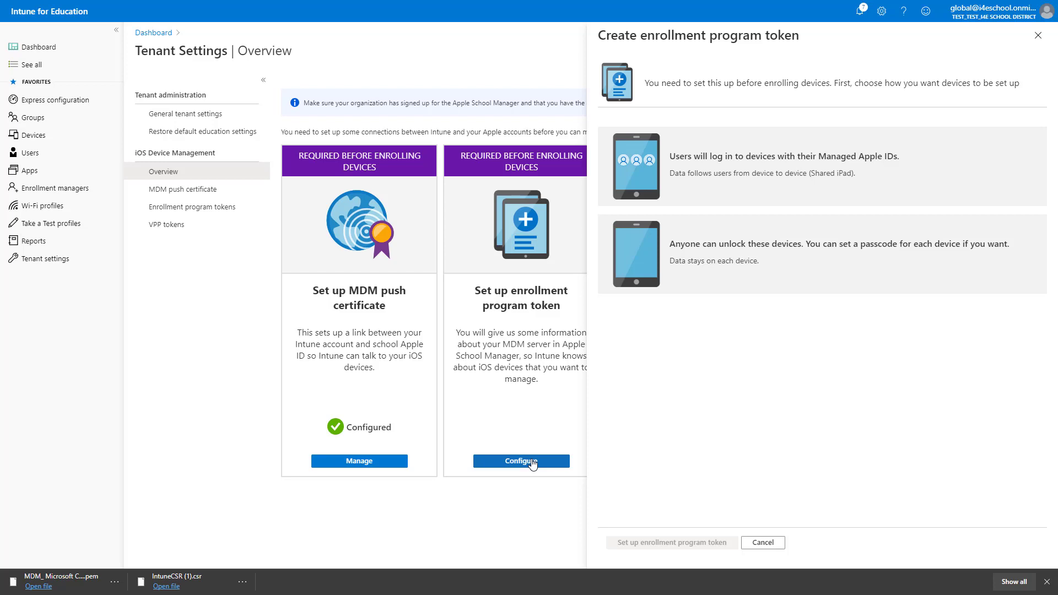
click(781, 261)
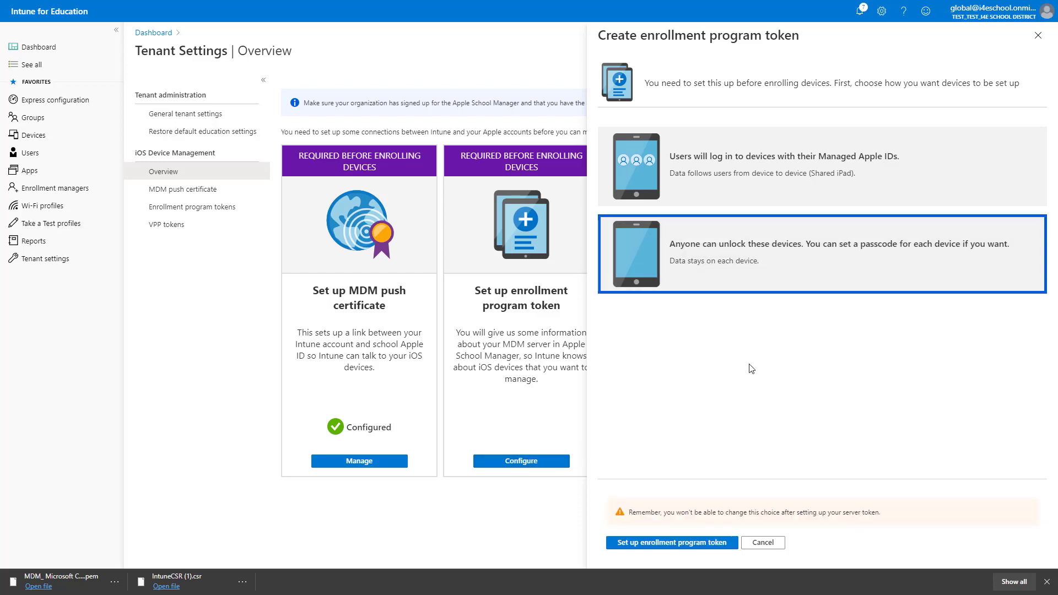
click(673, 544)
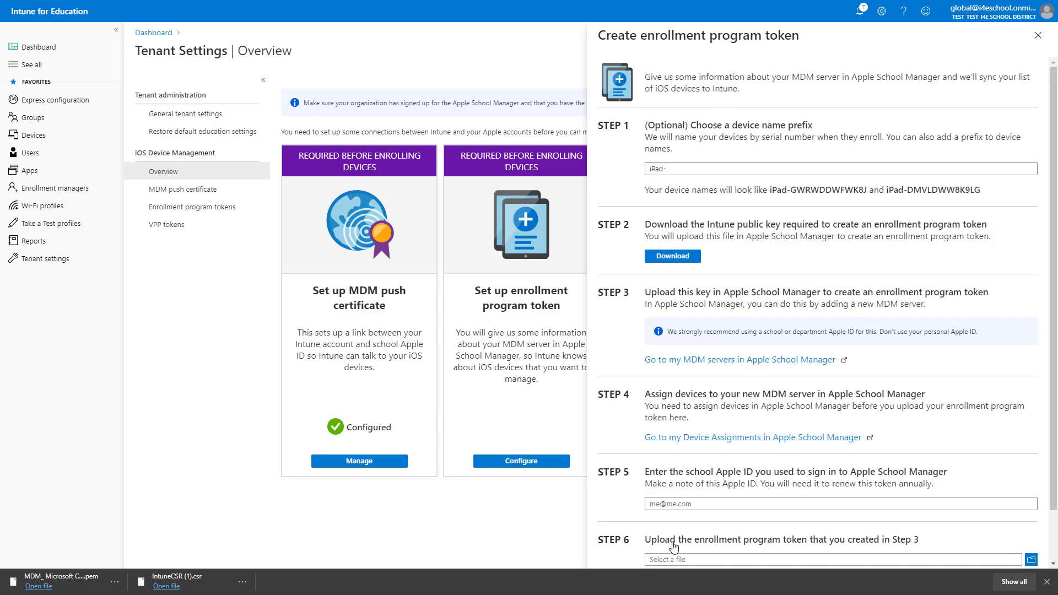
- Set the device name prefix to iPad-ele- and download the Intune public key
click(677, 169)
text(ele)
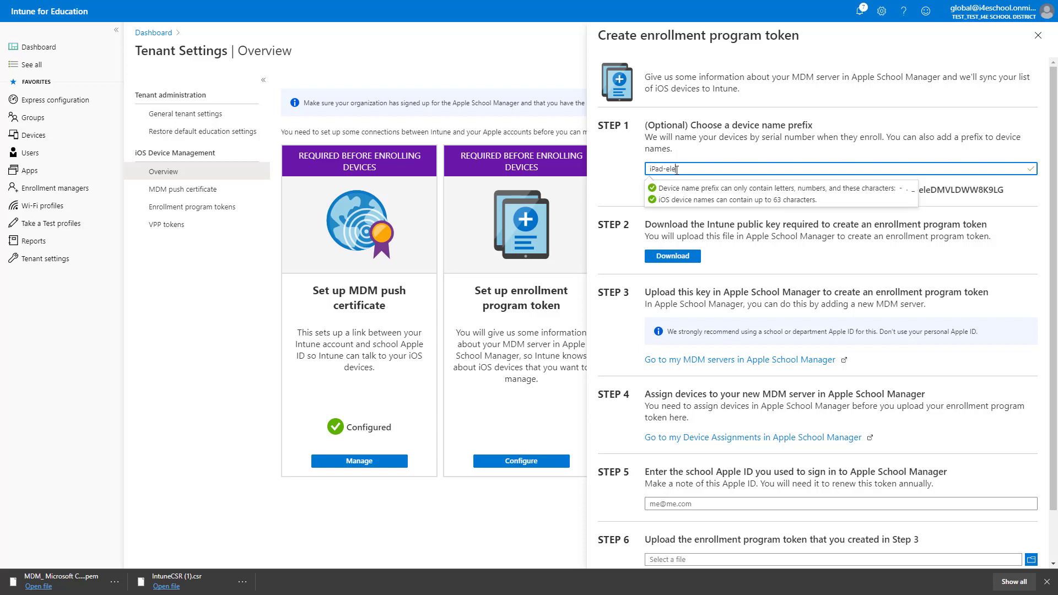
text(-)
click(684, 261)
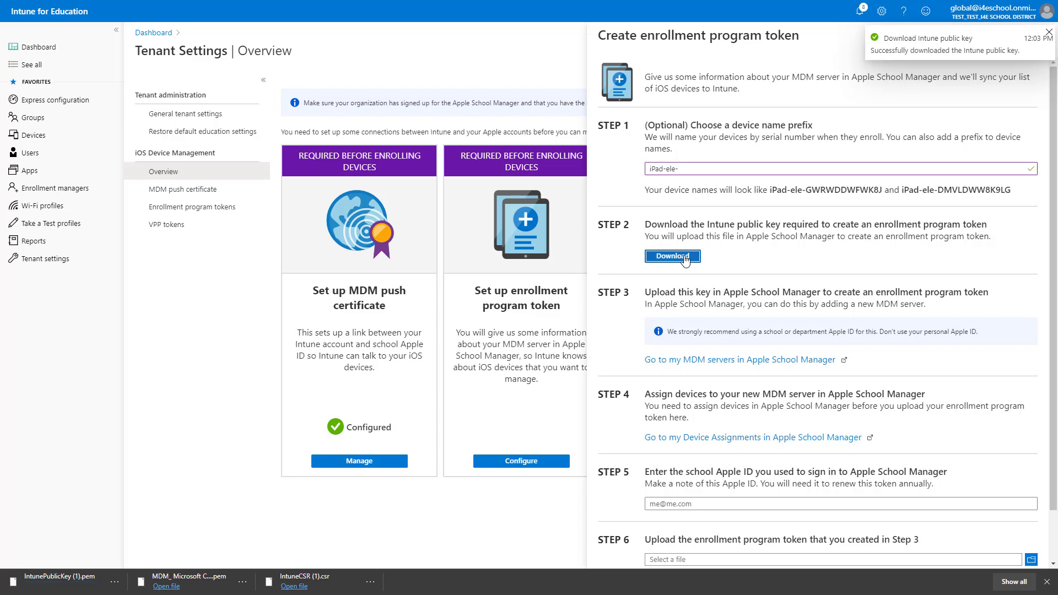
- Add a new MDM server in Apple School Manager named I4E School MDM
click(713, 360)
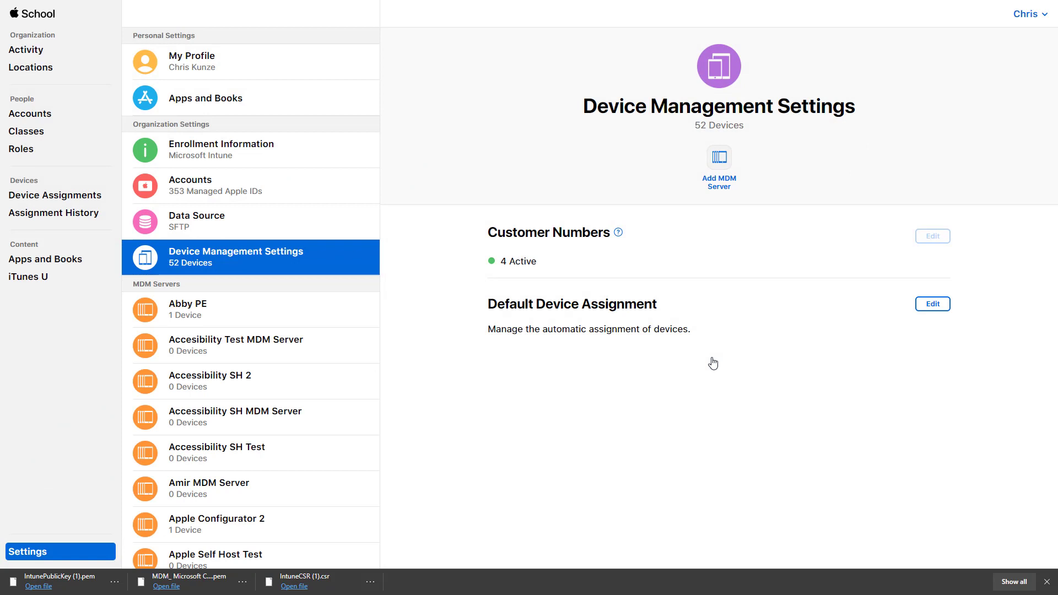
click(718, 160)
drag(570, 203, 429, 205)
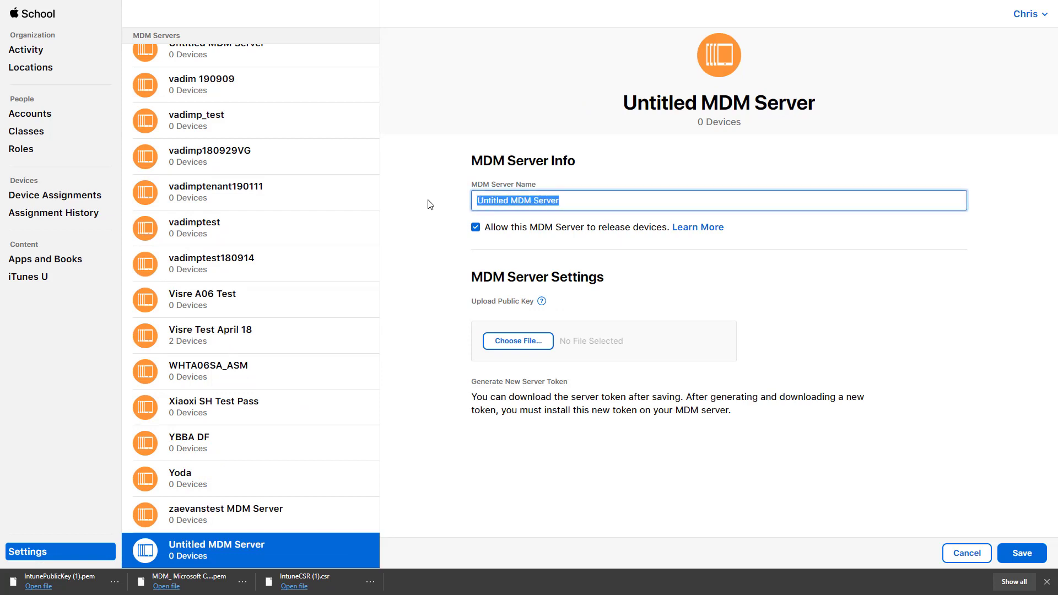
key(BackSpace)
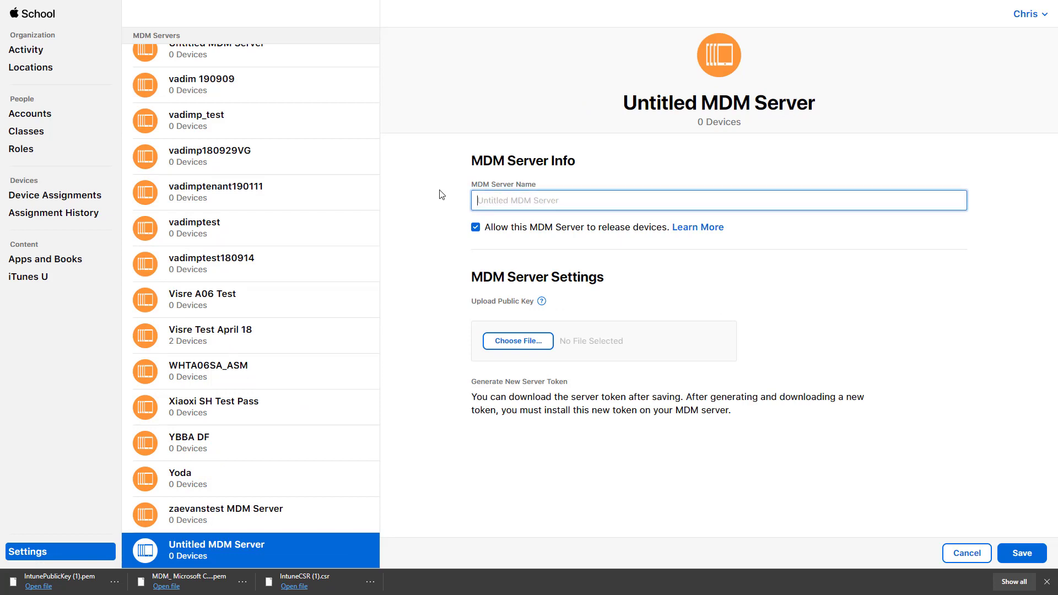
text(I4E School MDM)
- Attach IntunePublicKey (1).pem, save the server, and download its server token
click(524, 340)
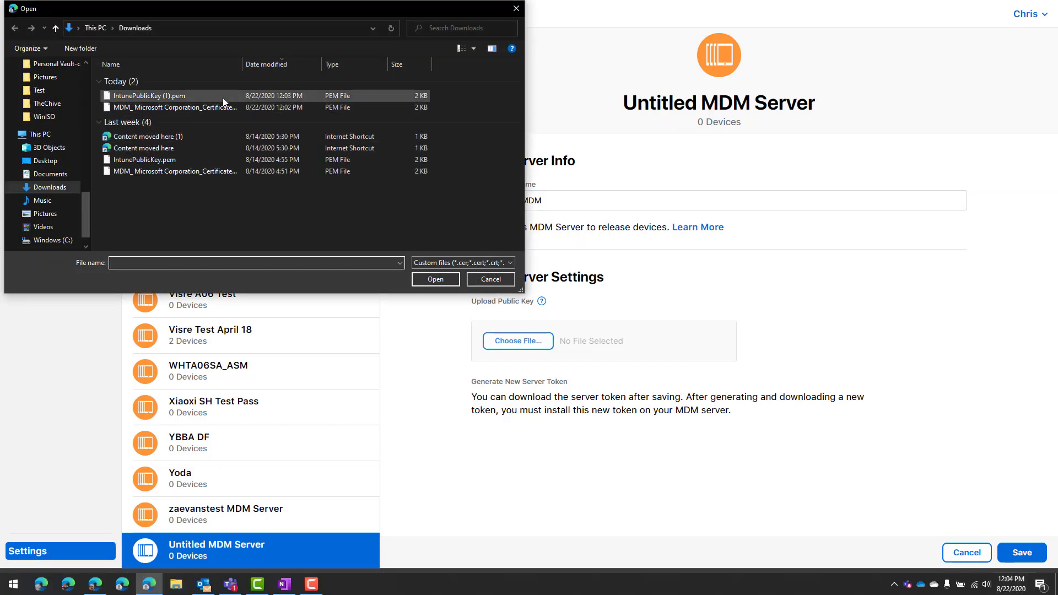
double_click(149, 96)
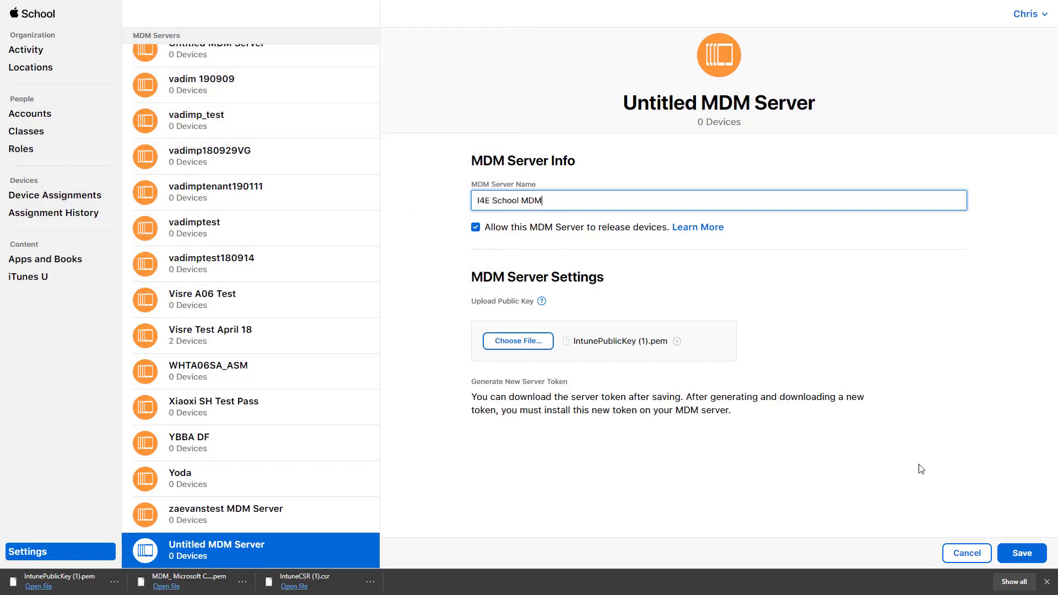
click(1023, 557)
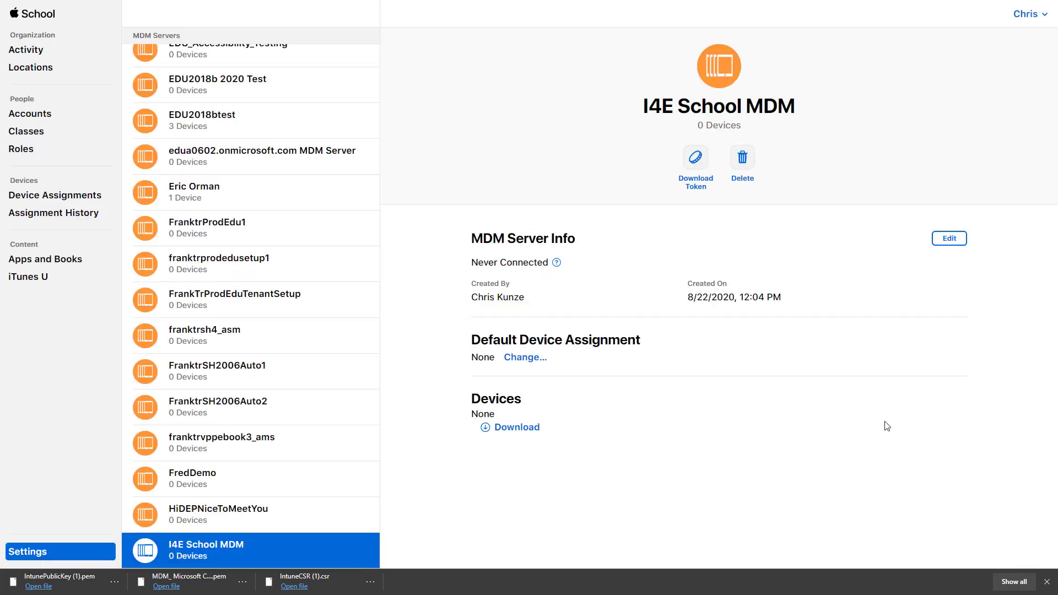
click(696, 158)
click(655, 324)
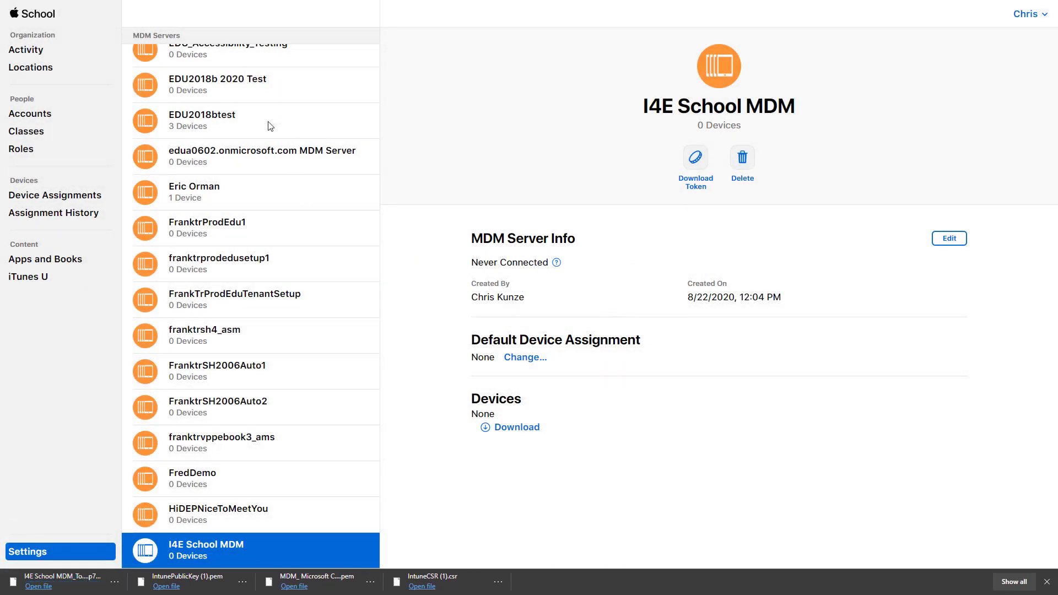
- Back in Intune, enter the school Apple ID in the enrollment token form
mouse_move(161, 5)
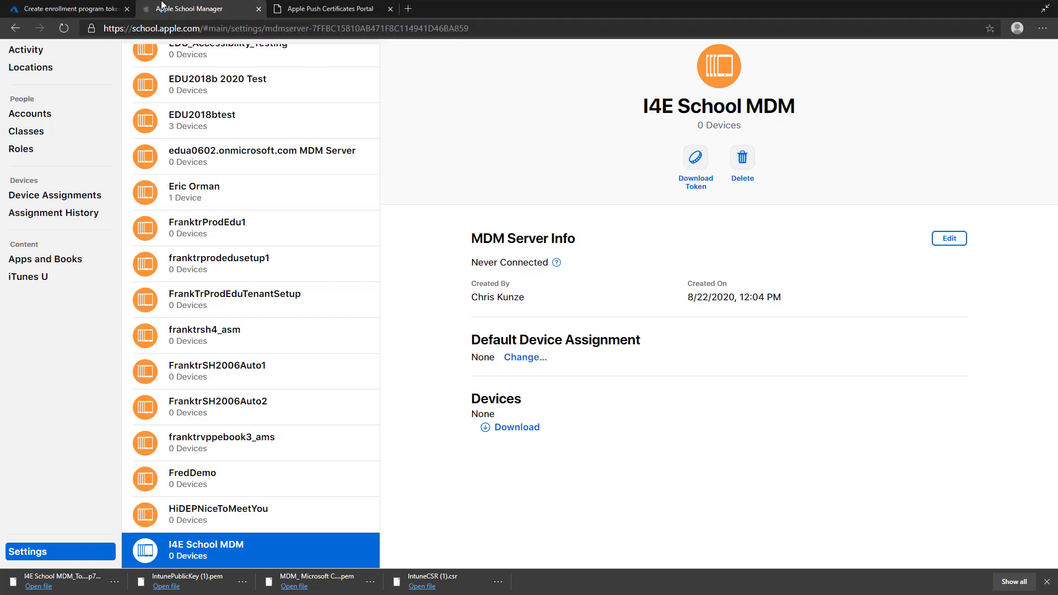
click(94, 8)
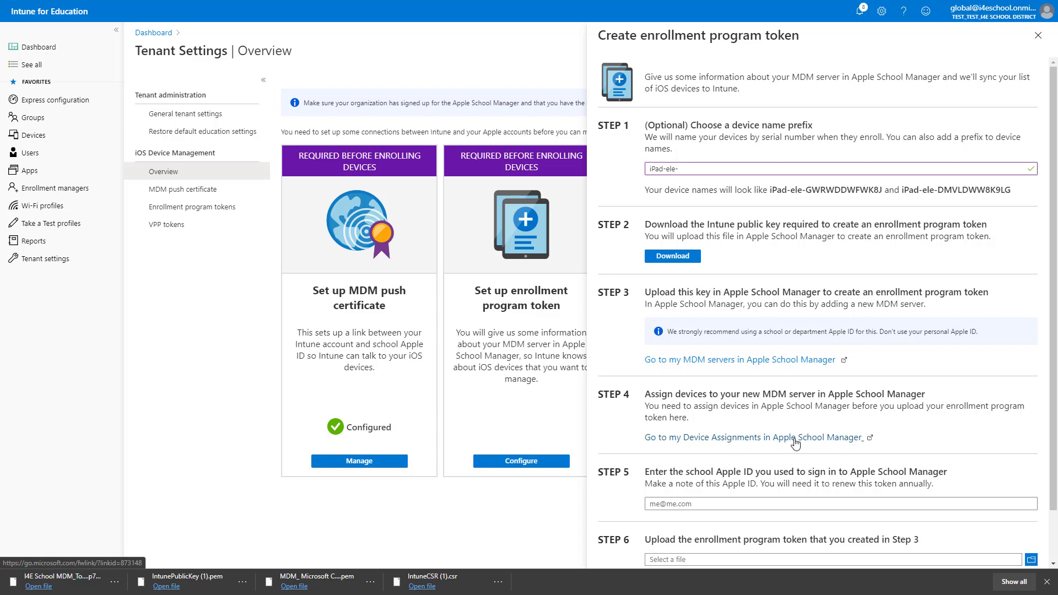
click(753, 503)
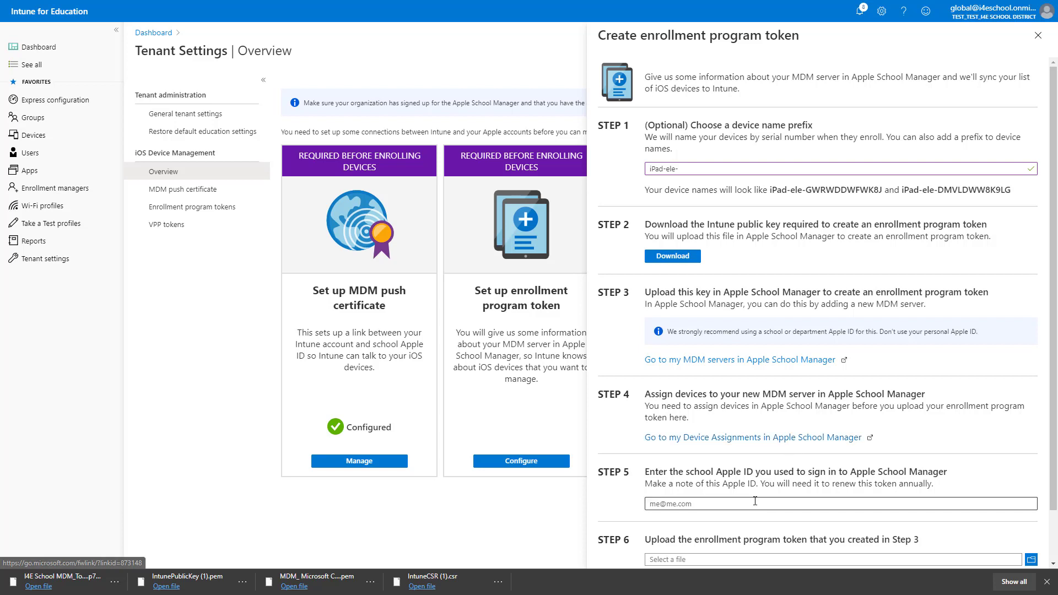
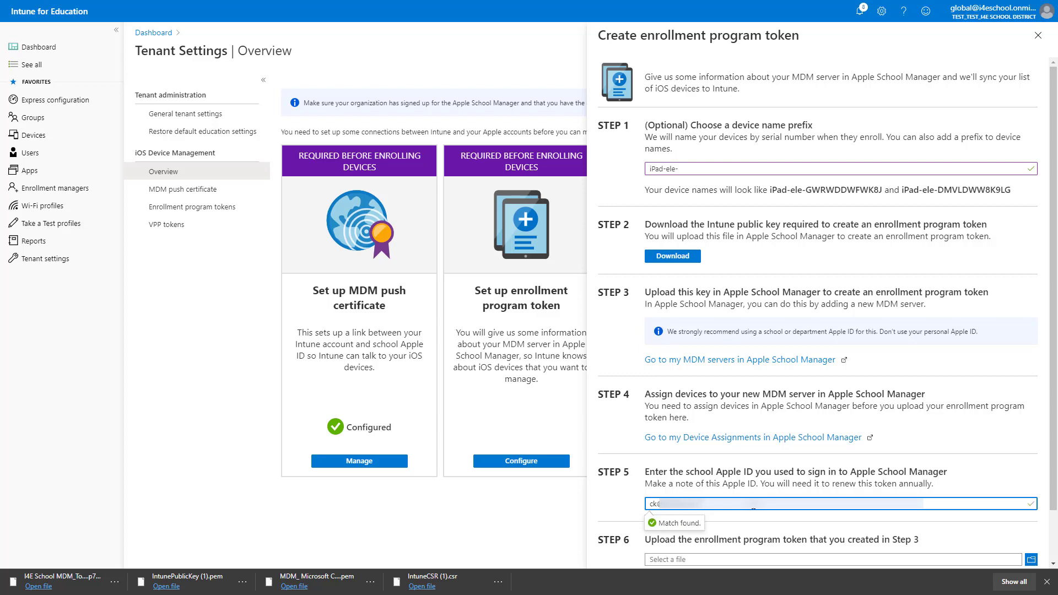
- Upload the I4E School MDM .p7m token, grant Apple data-sharing permission, and save
scroll(752, 509, down, 1)
click(753, 503)
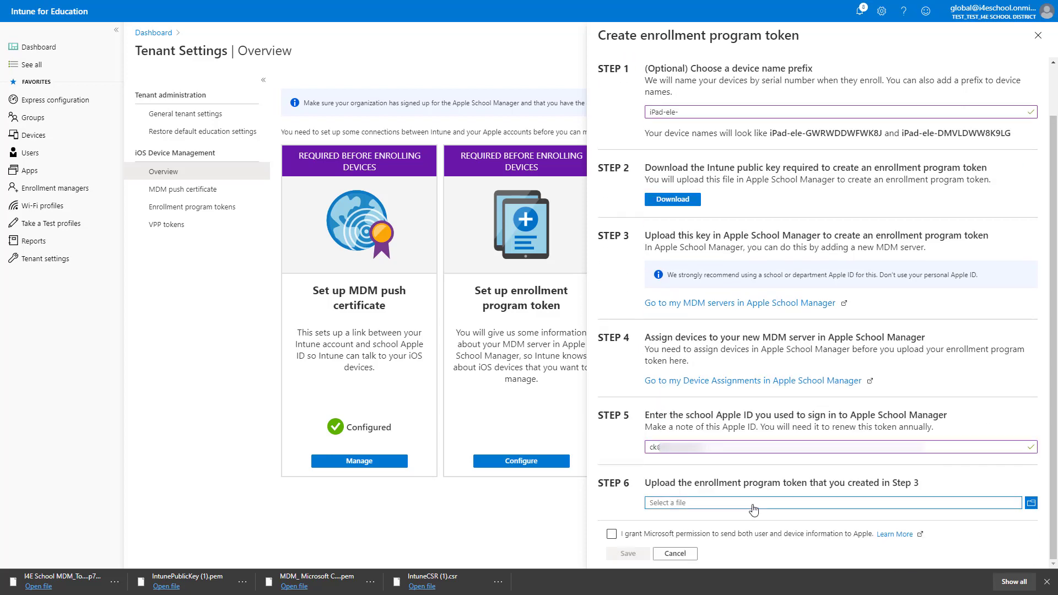
click(224, 97)
double_click(224, 97)
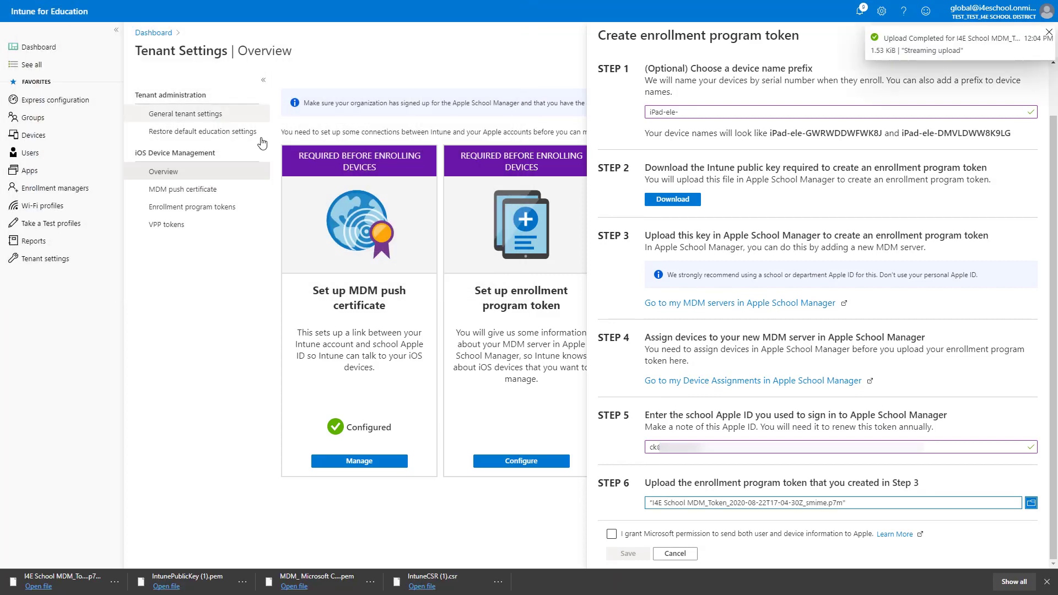
click(611, 533)
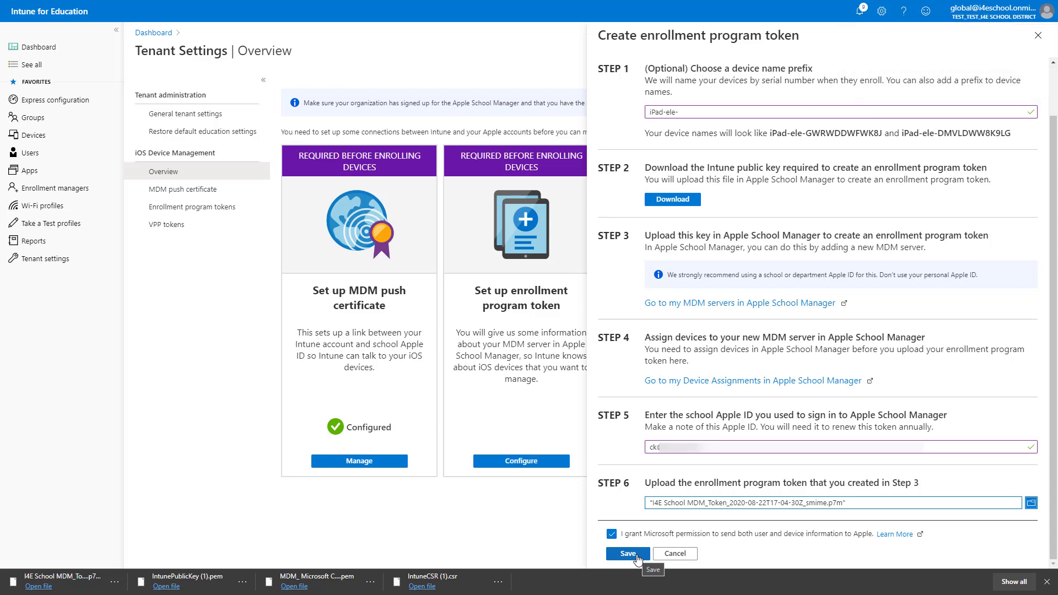
click(628, 553)
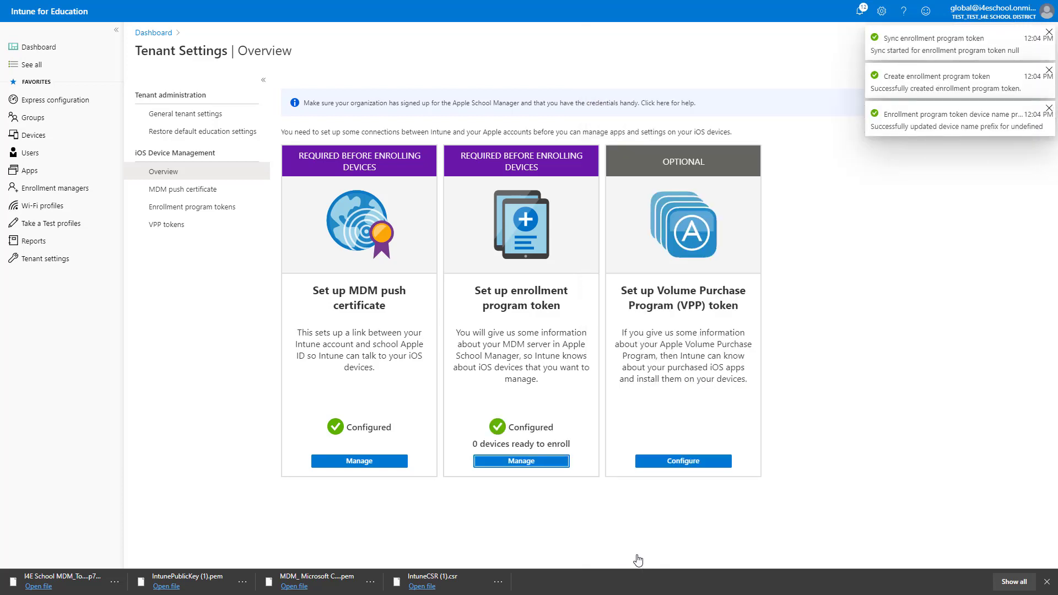
- Review the token list: I4E School MDM Configured, expiring 8/22/2021, 0 devices ready
click(521, 461)
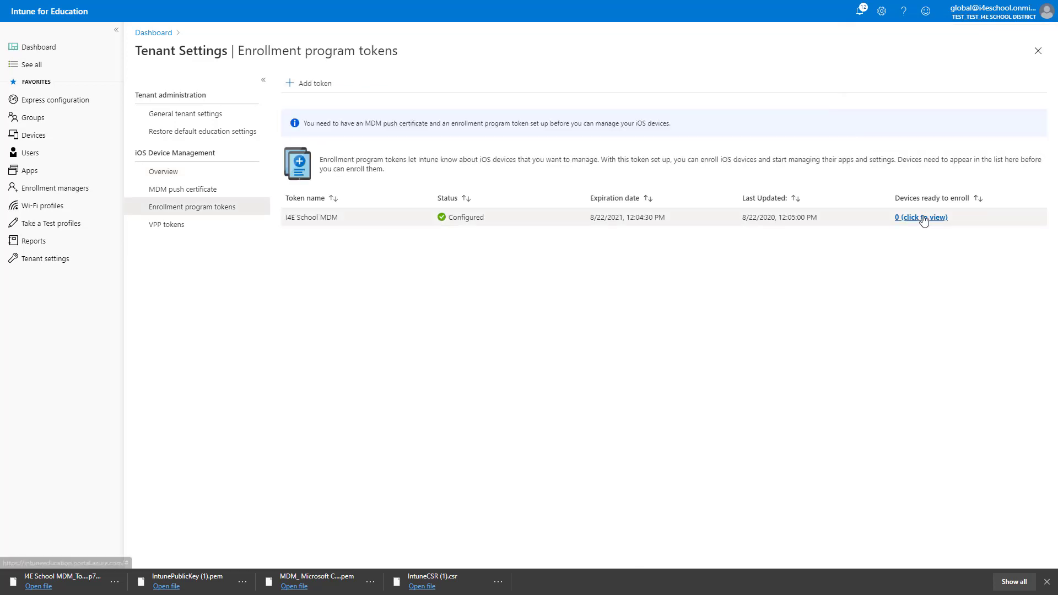
click(923, 218)
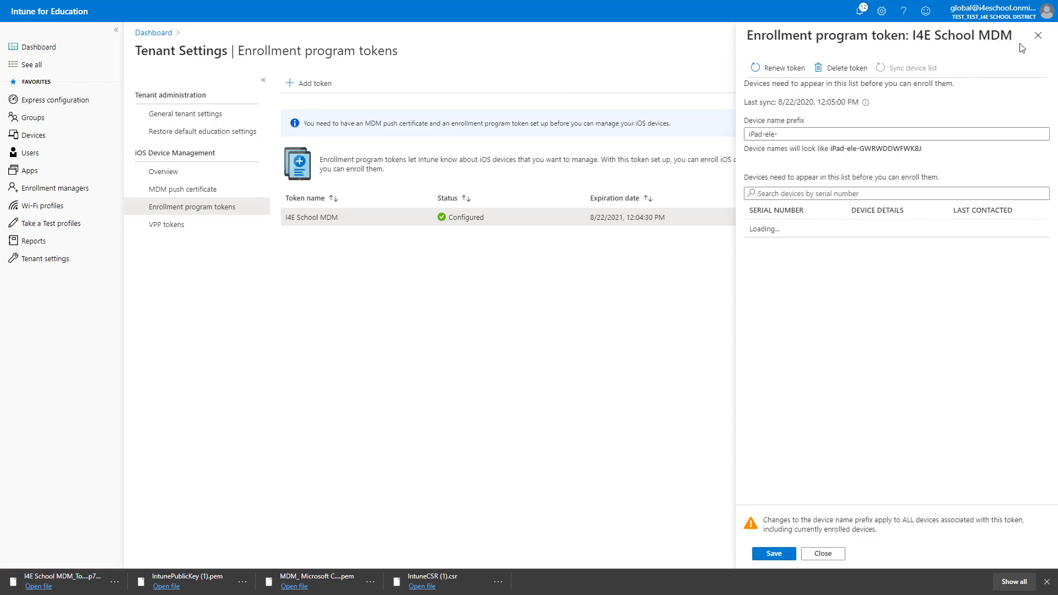
click(1038, 35)
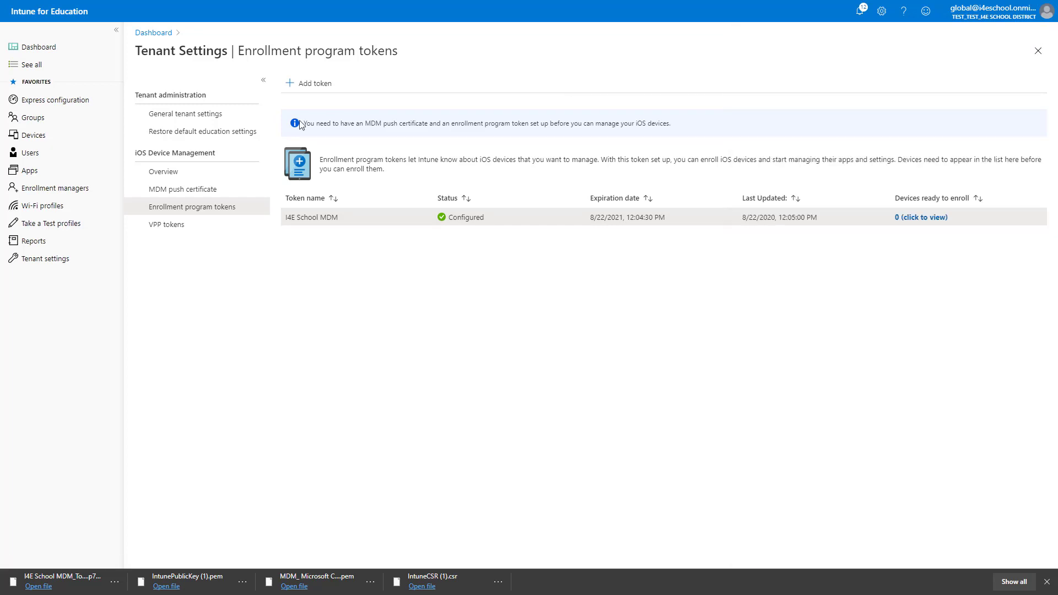
- From the tenant settings overview, start a new VPP token and select its Name field
click(150, 174)
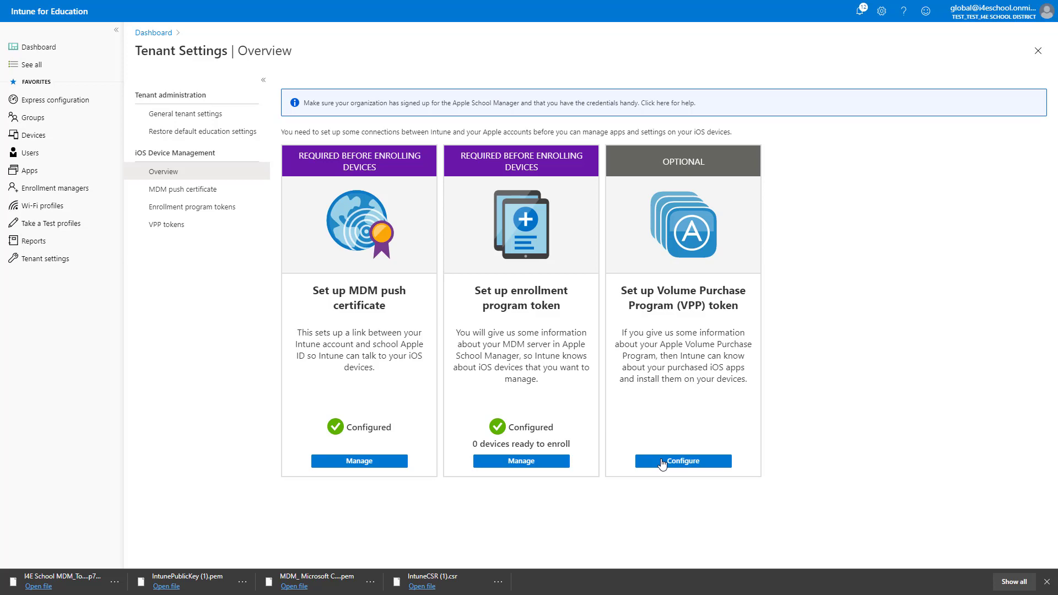
click(662, 463)
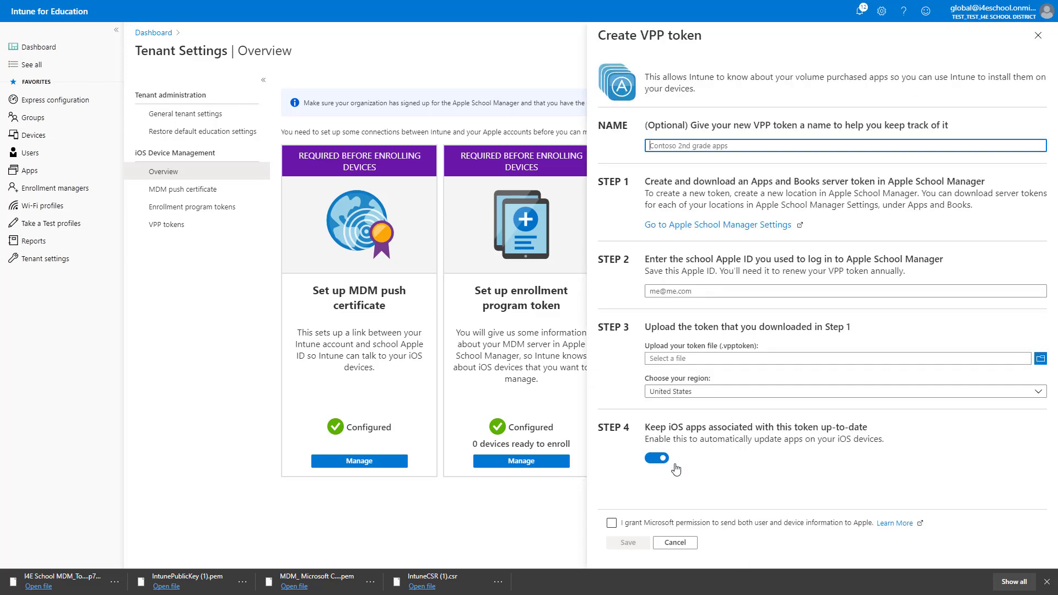
click(692, 145)
- In Apple School Manager settings, download the I4ESchool Apps and Books server token
click(708, 225)
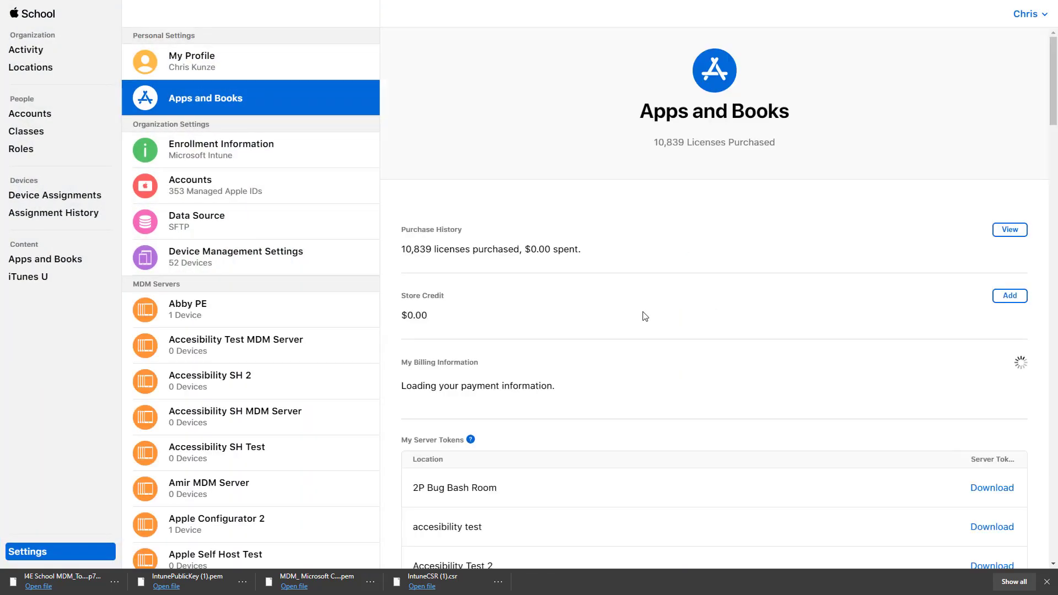
scroll(645, 320, down, 10)
scroll(647, 334, down, 20)
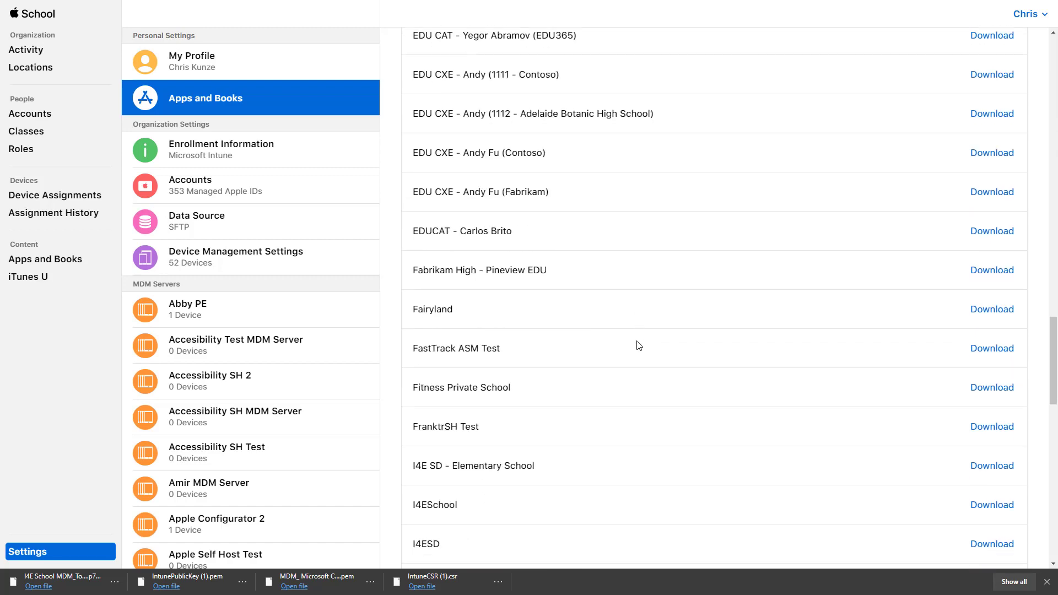
scroll(633, 358, down, 2)
click(994, 429)
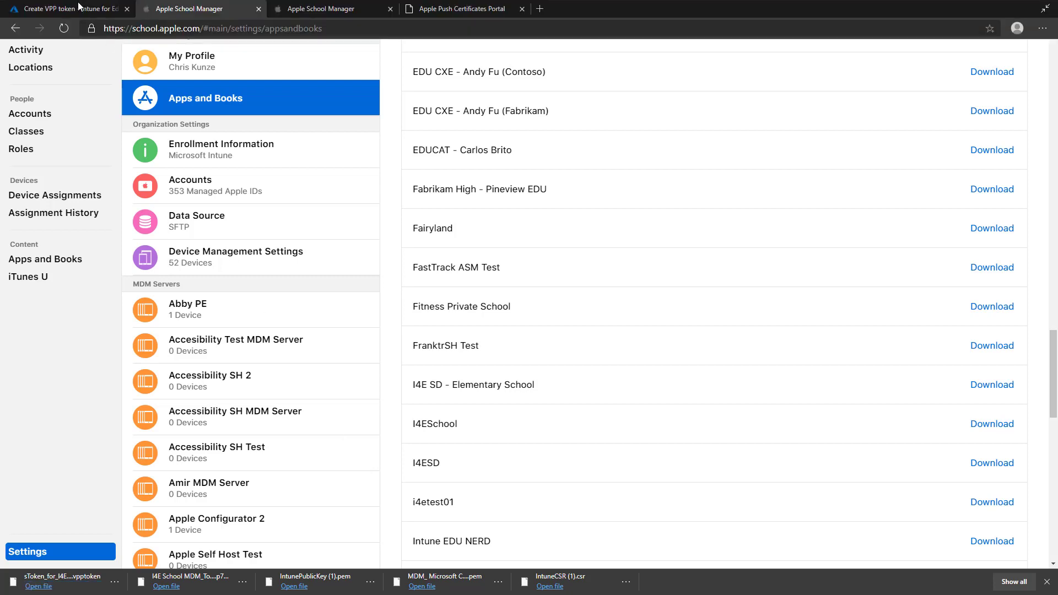
click(78, 5)
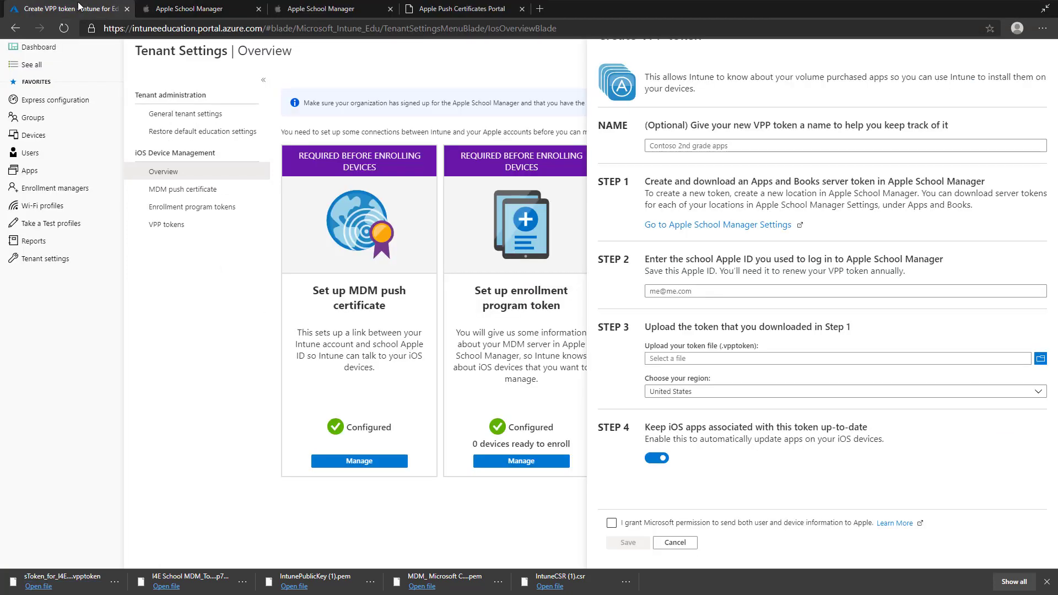
- Enter the school Apple ID and upload sToken_for_I4ESchool.vpptoken
click(702, 296)
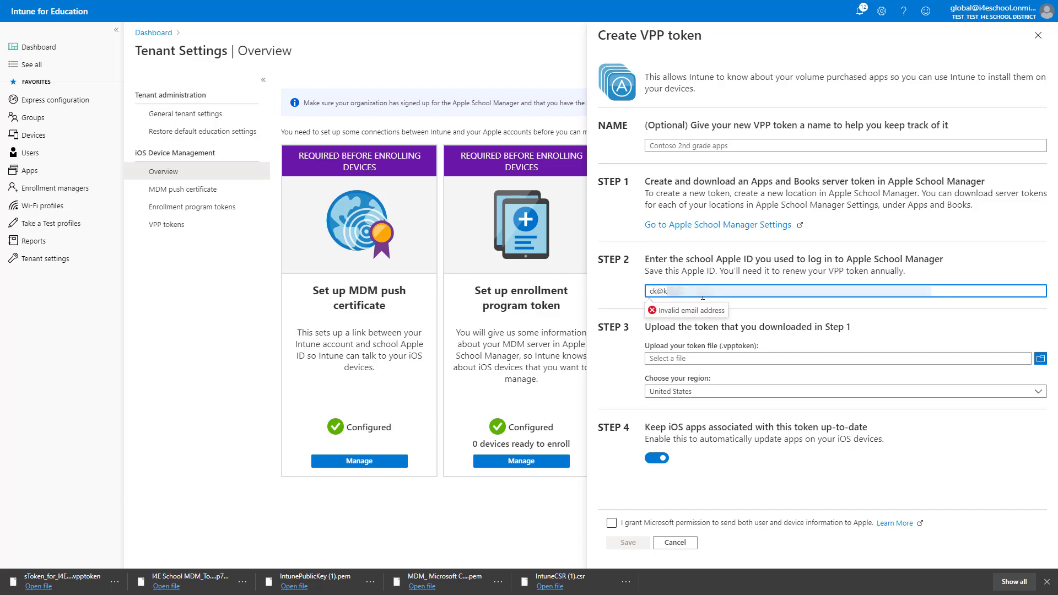
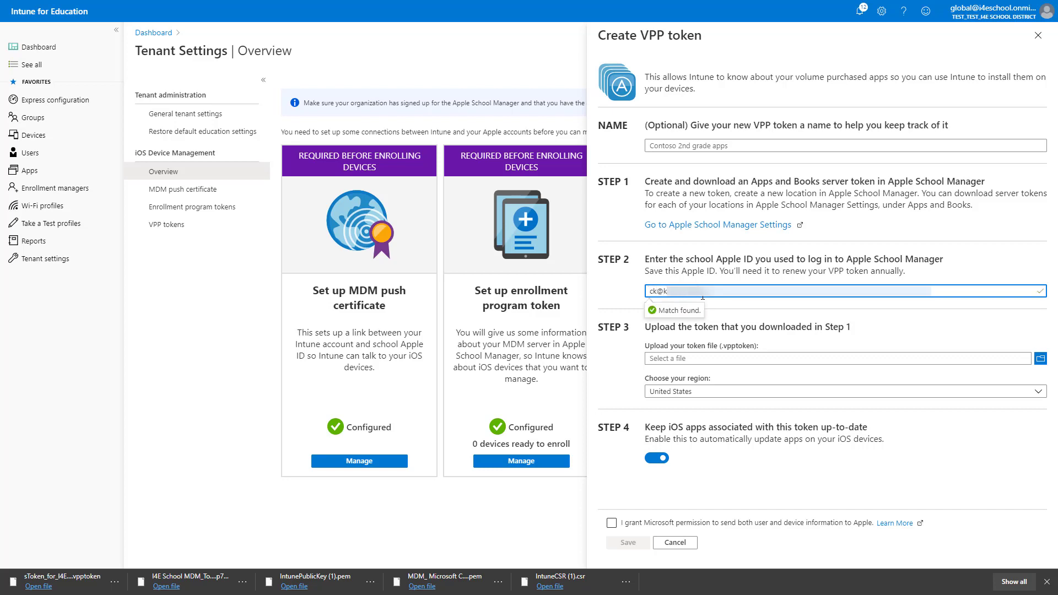
click(1044, 360)
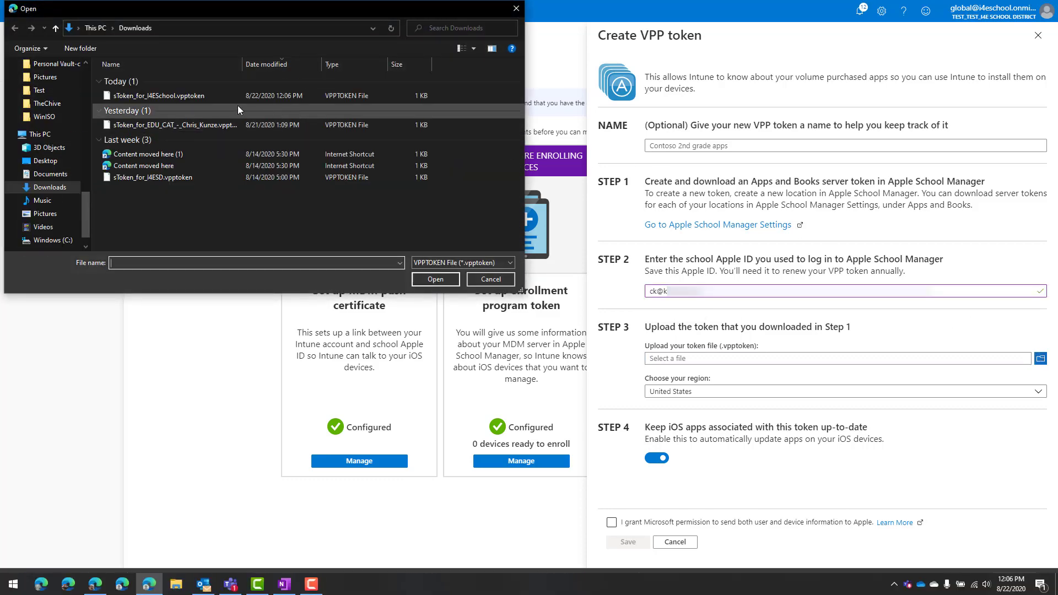
click(207, 97)
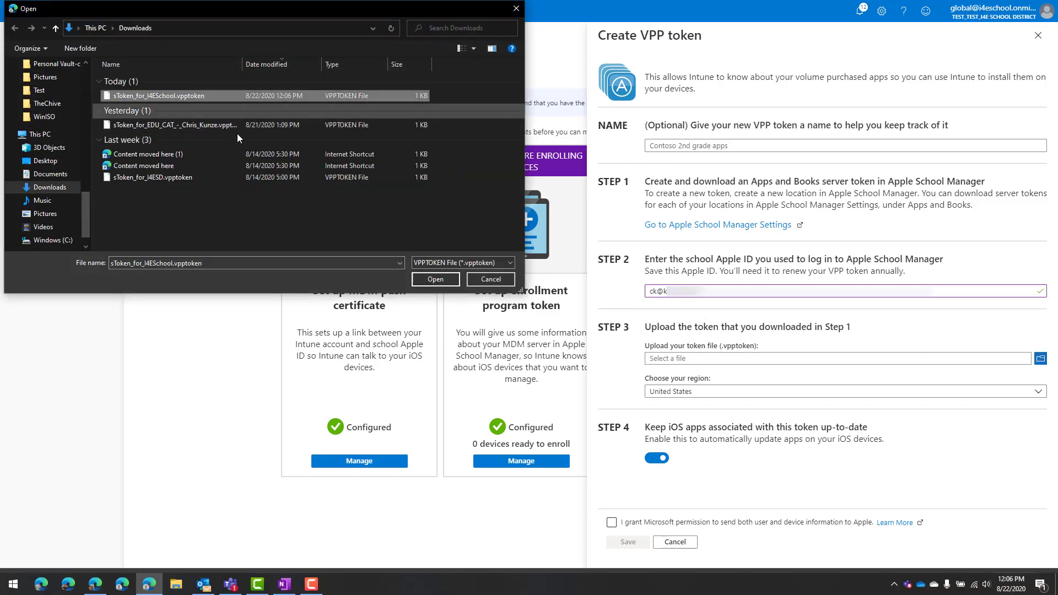
click(419, 281)
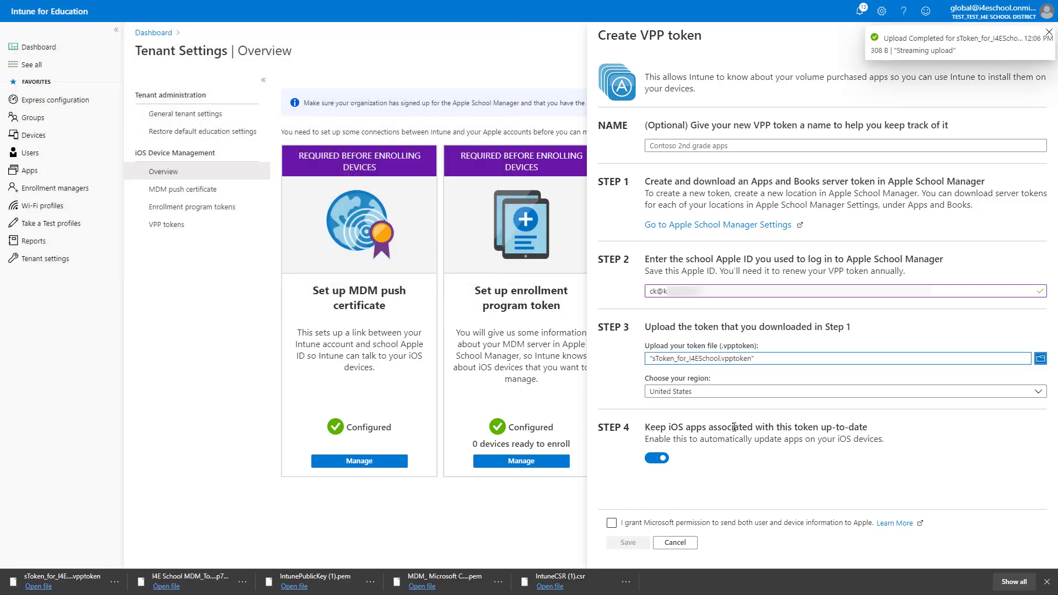
- Keep United States as the region, grant Apple data-sharing permission, and save the VPP token
click(738, 391)
click(741, 388)
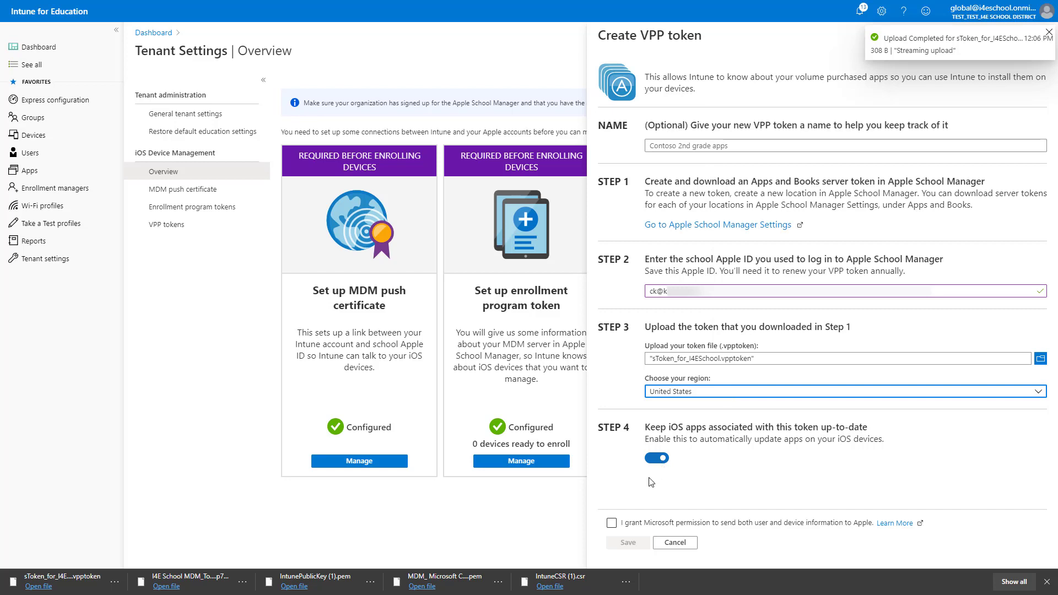
click(609, 523)
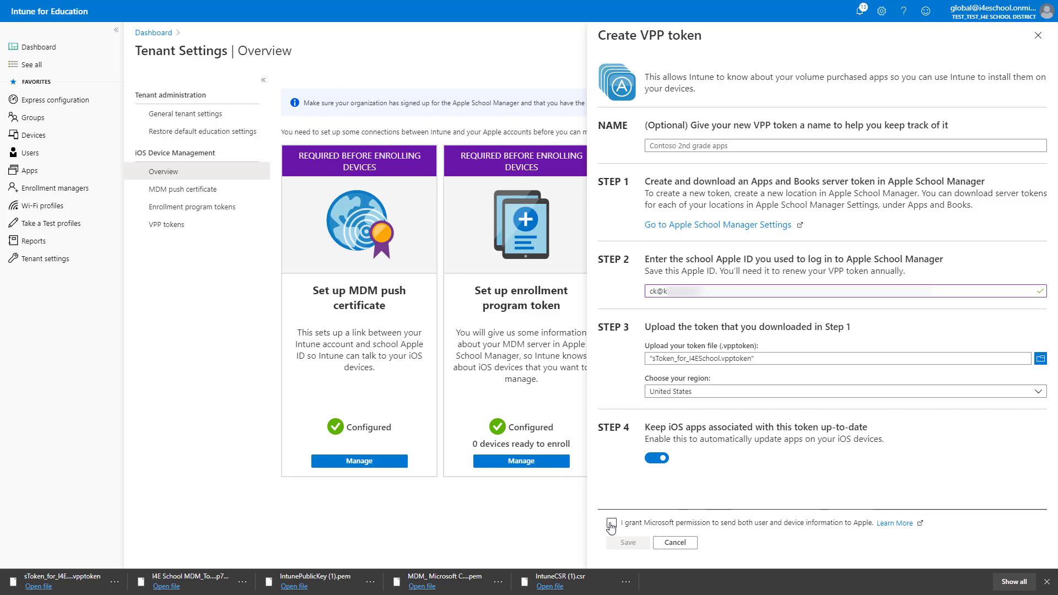
click(610, 523)
click(639, 543)
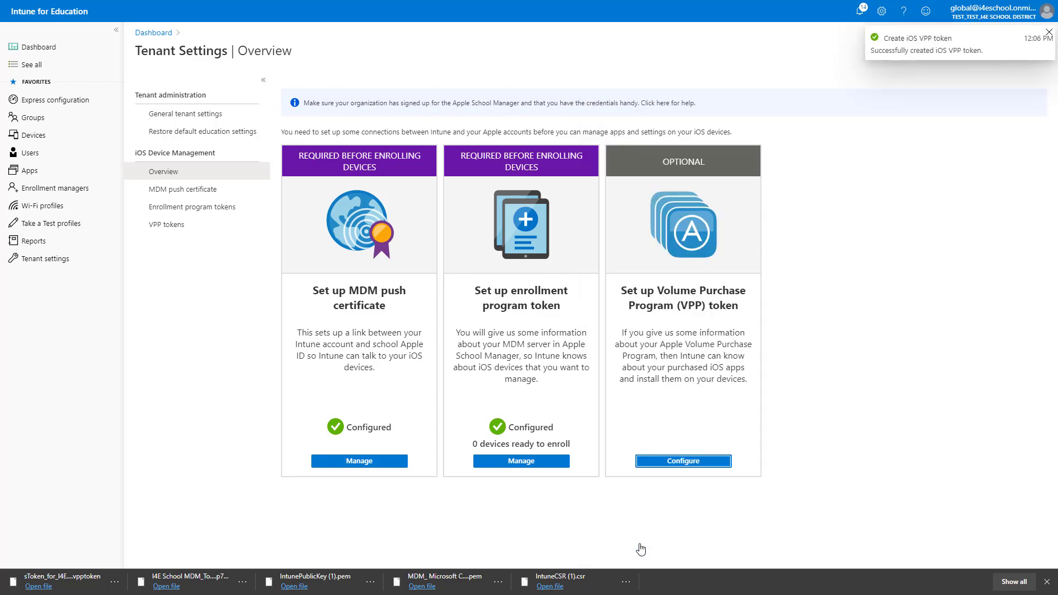
- Open the VPP token management page from the VPP card
click(680, 465)
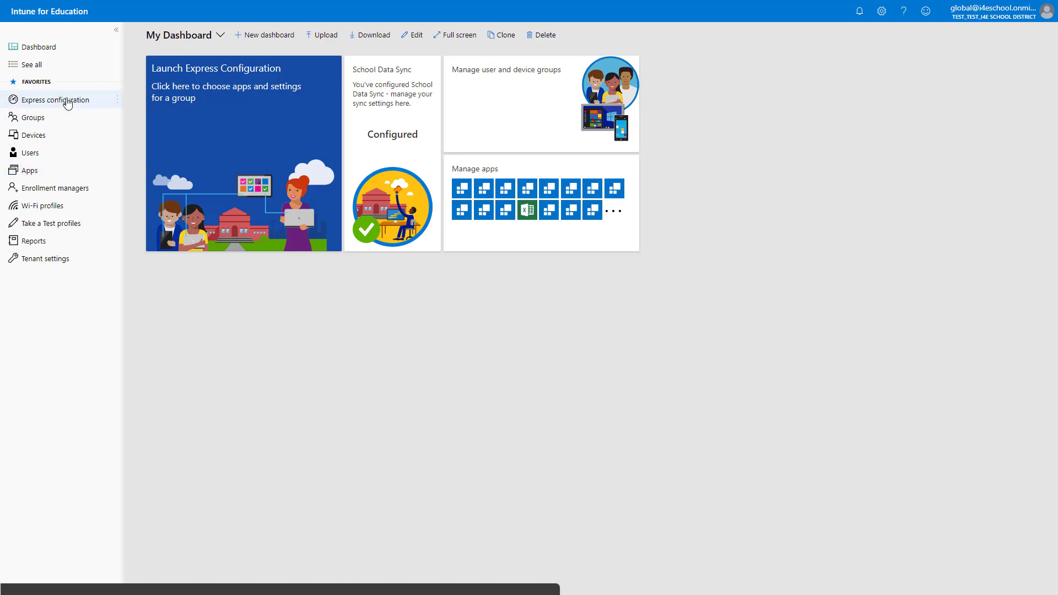
- Launch Express Configuration's guided setup and expand I4E Elementary School's subgroups in the group list
click(68, 104)
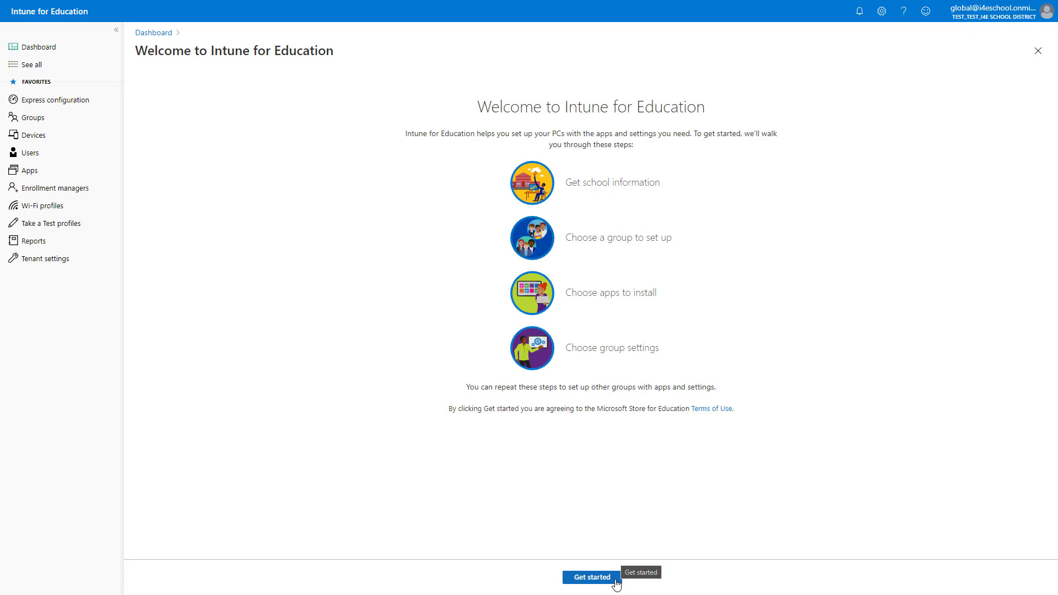
click(615, 583)
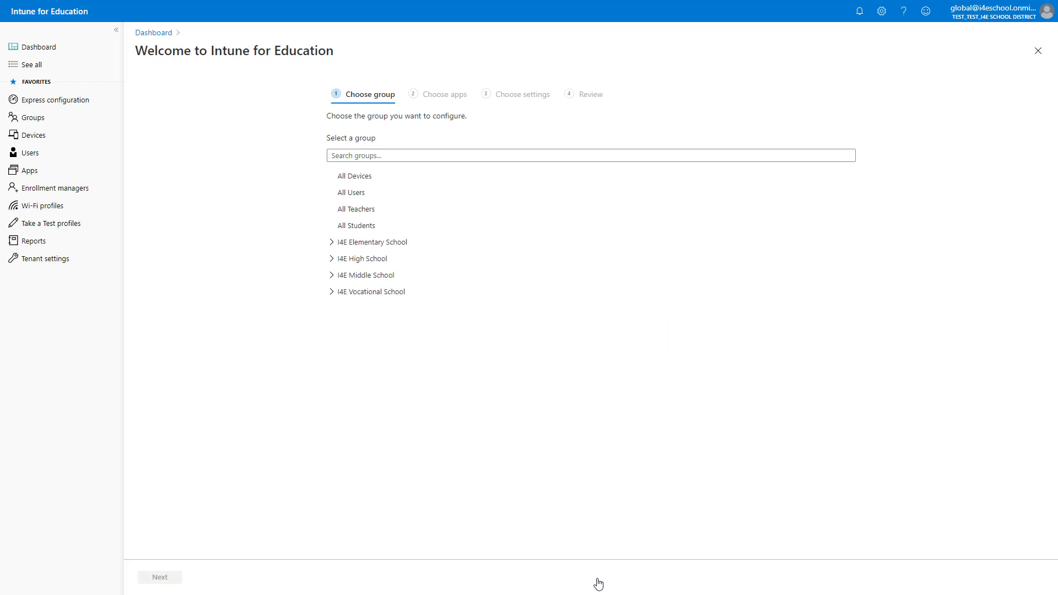
click(332, 242)
- Target Students of I4E Elementary School and add Minecraft: Education Edition to its apps
click(406, 277)
click(157, 579)
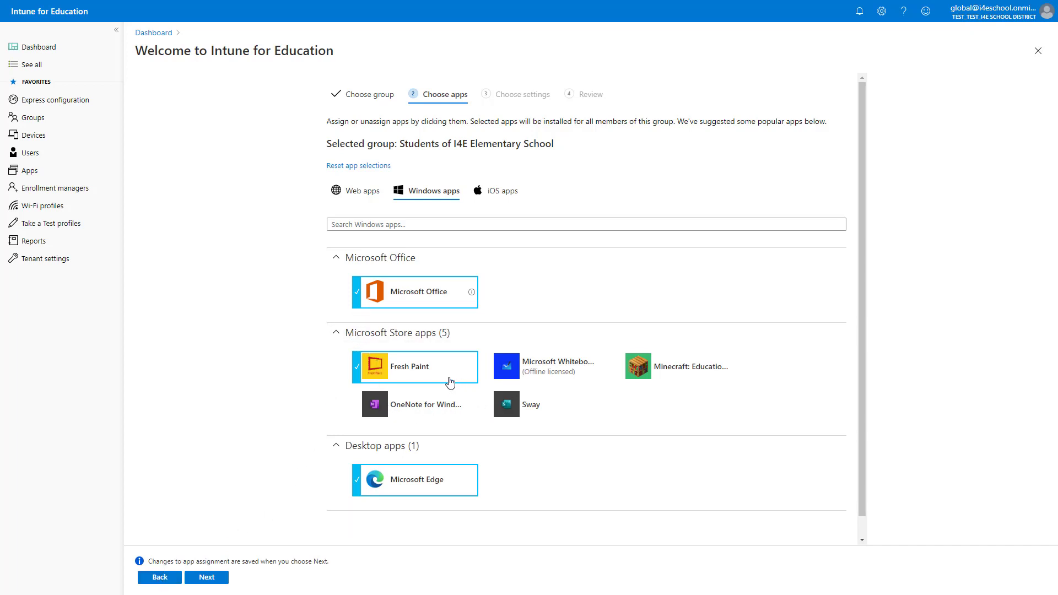
click(651, 374)
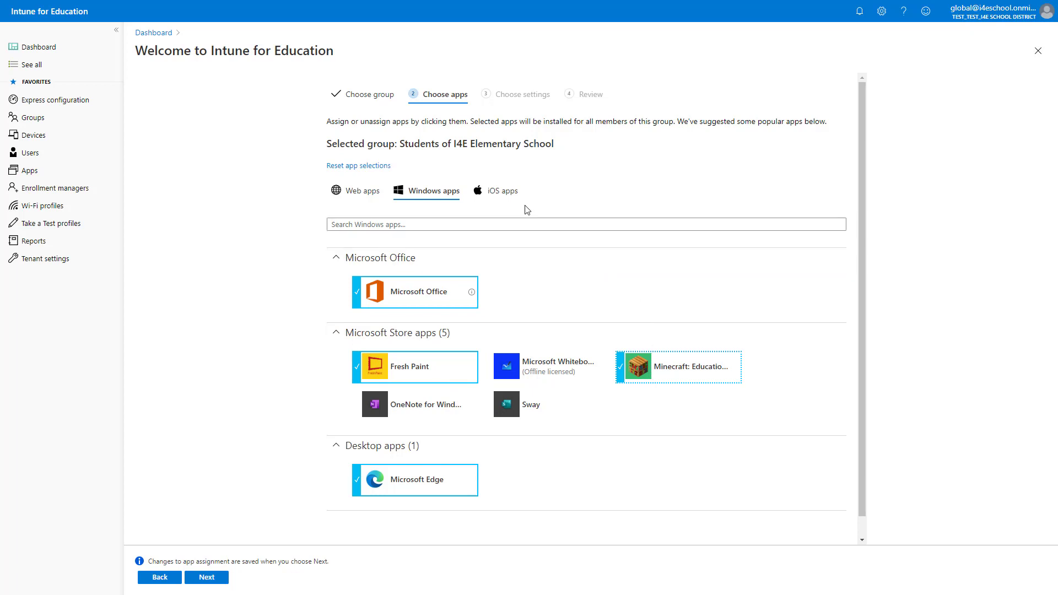
click(510, 194)
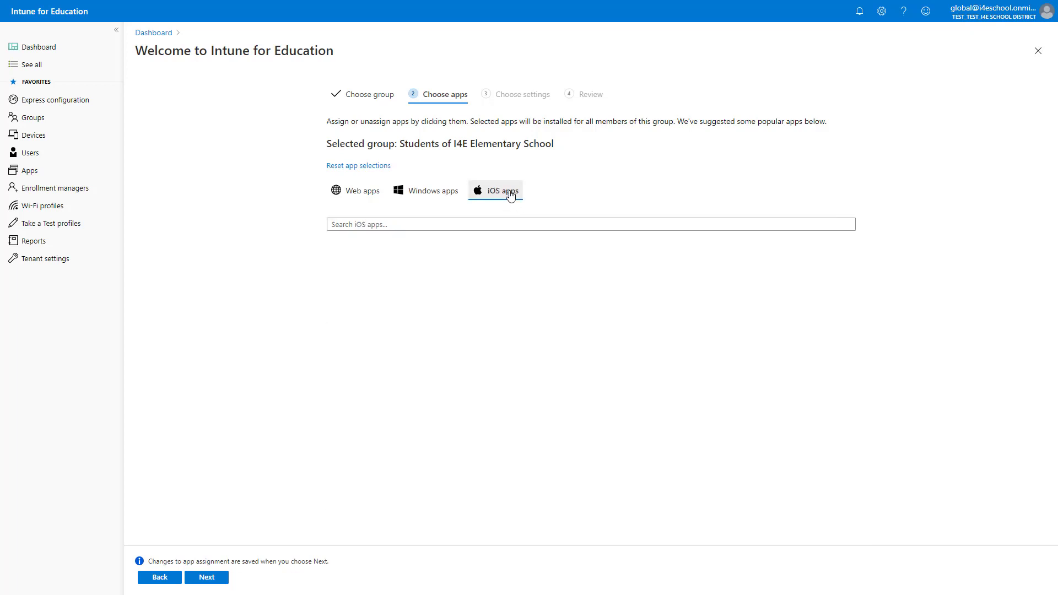
click(203, 578)
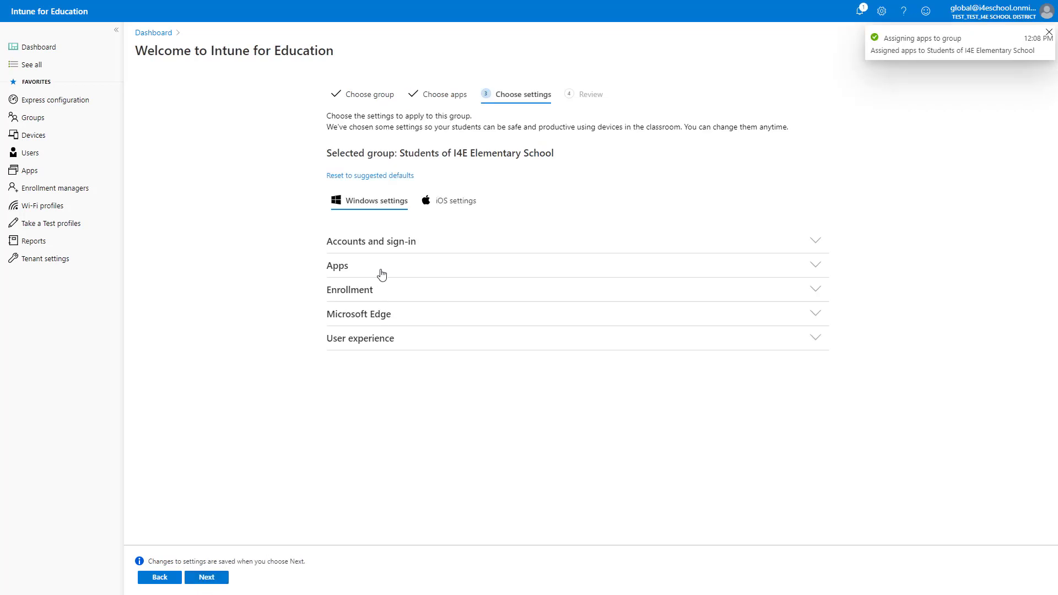
- Turn on the students' preferred tenant domain setting under Accounts and sign-in
click(381, 249)
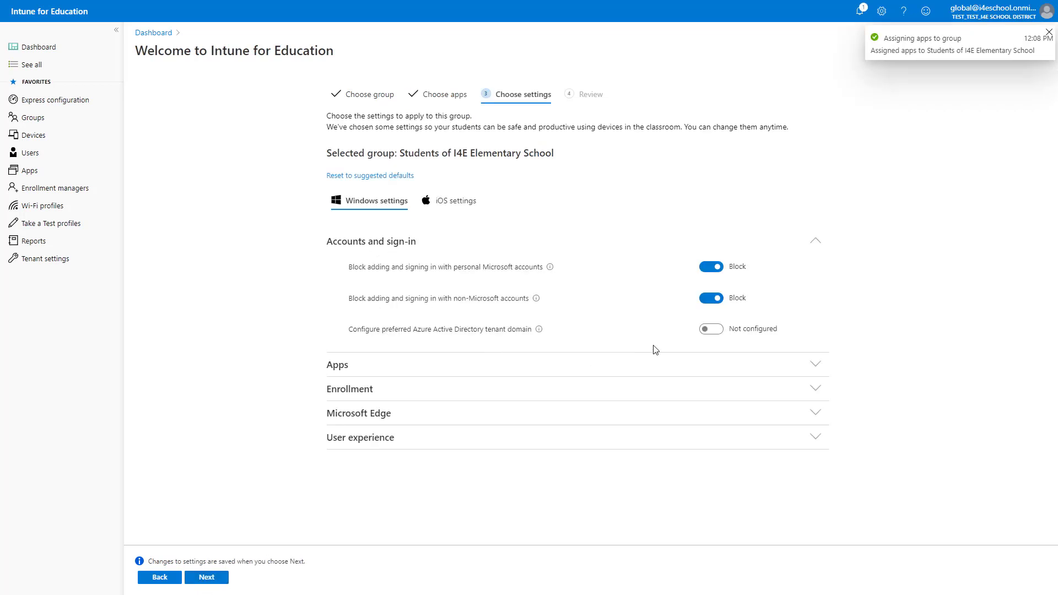
click(712, 329)
drag(793, 361, 698, 375)
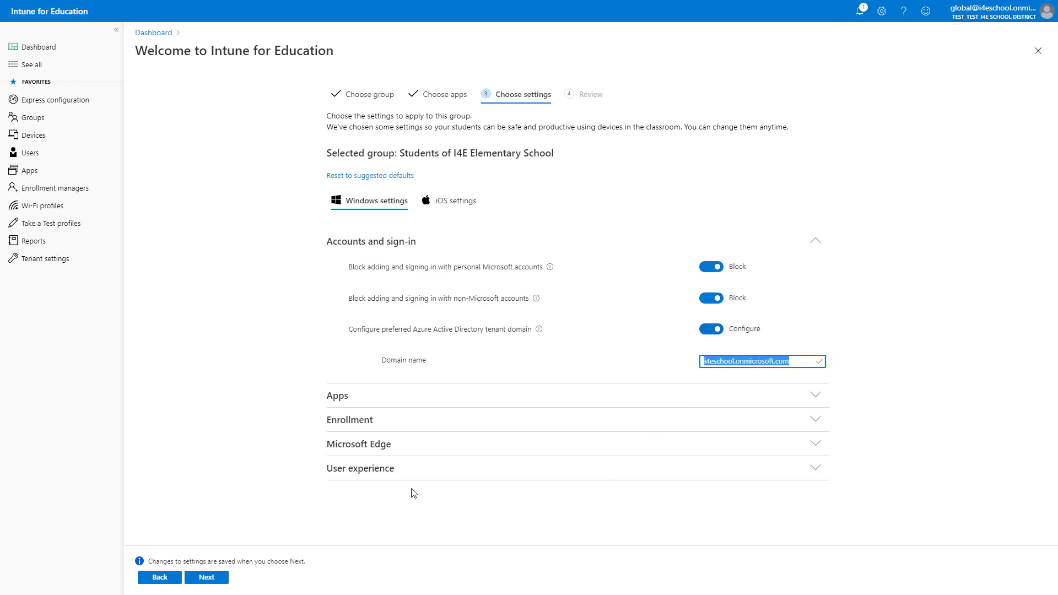
- Set the Windows lock screen image to the StudentLockscreen.jpg URL
click(372, 472)
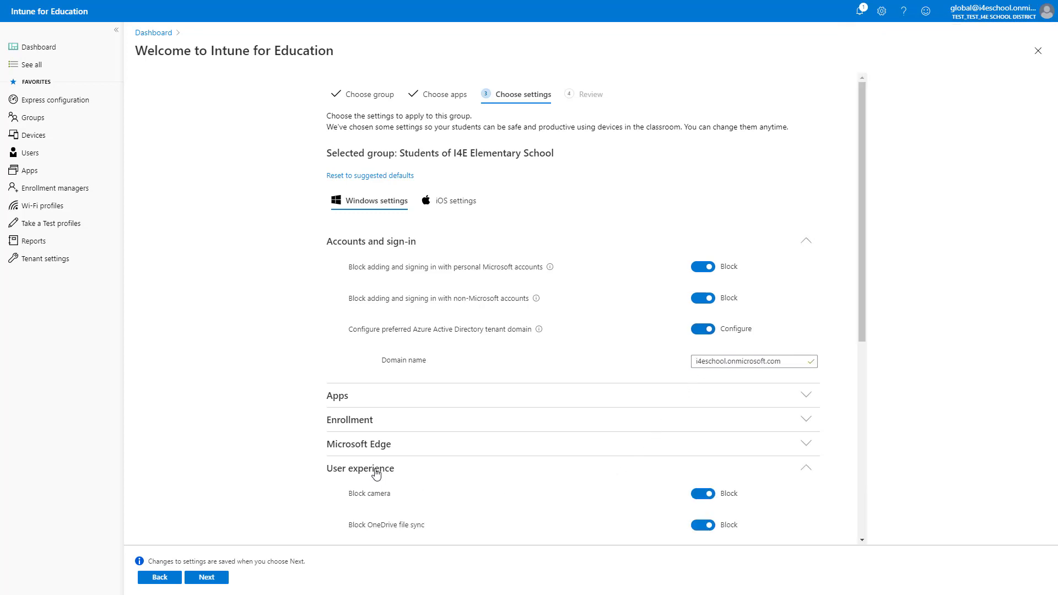
scroll(372, 472, down, 5)
scroll(378, 474, down, 2)
click(740, 424)
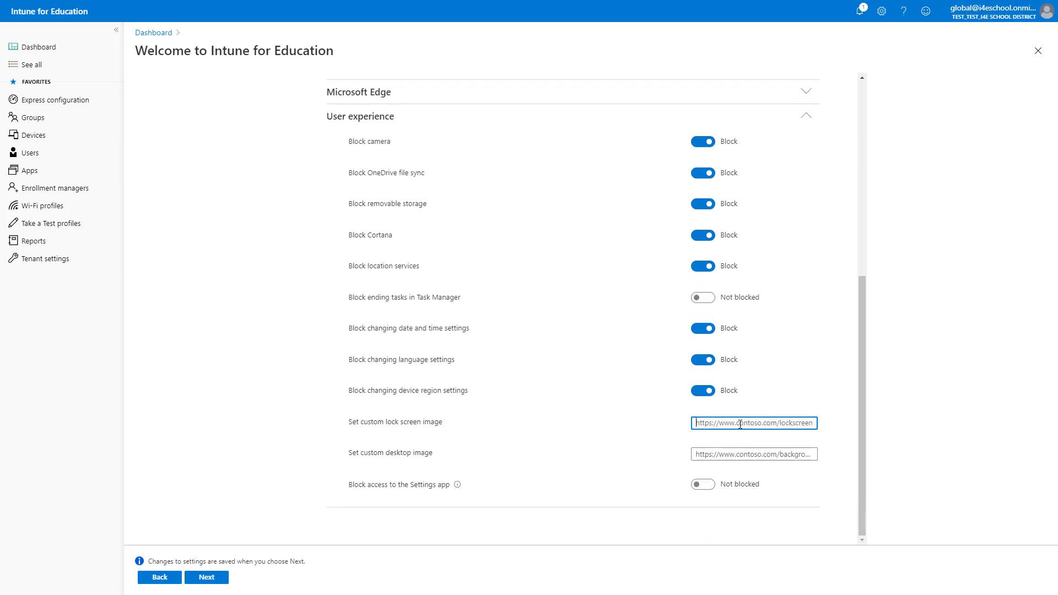
key(super+v)
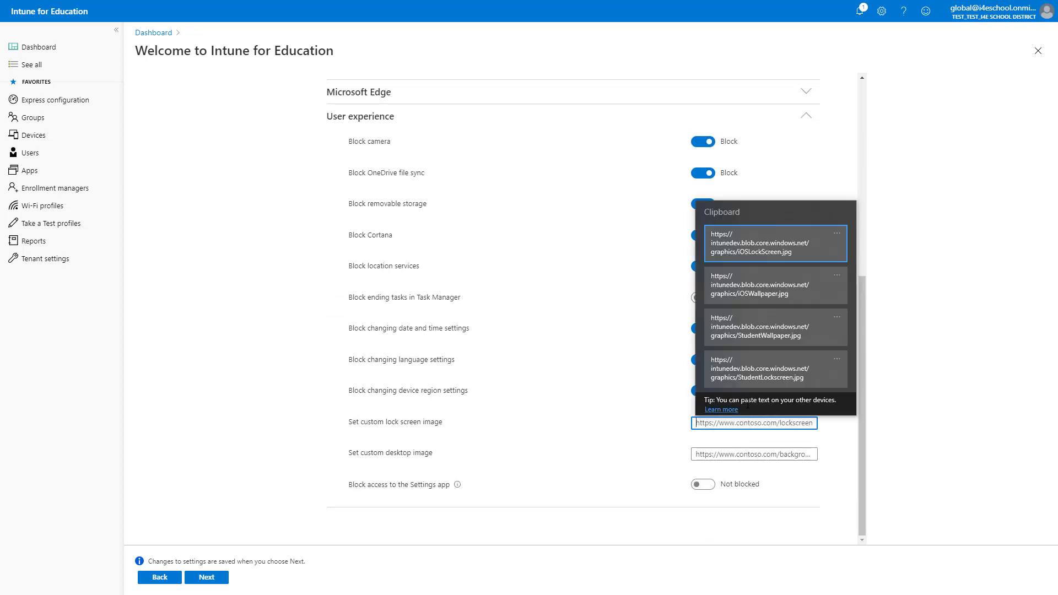
click(747, 382)
click(746, 382)
- Set the Windows desktop image to the StudentWallpaper.jpg URL
click(732, 454)
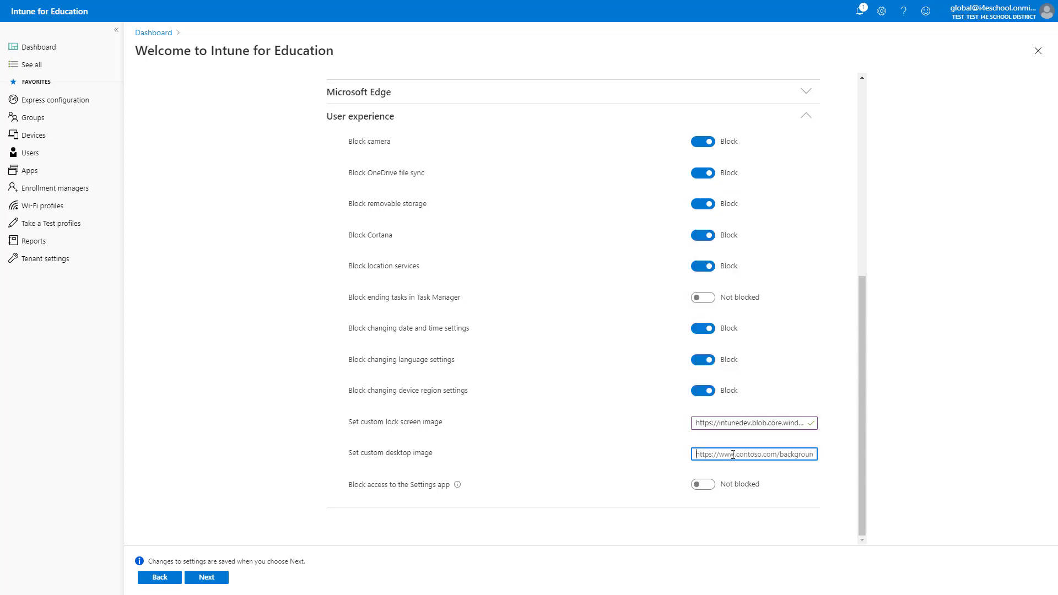
key(super+v)
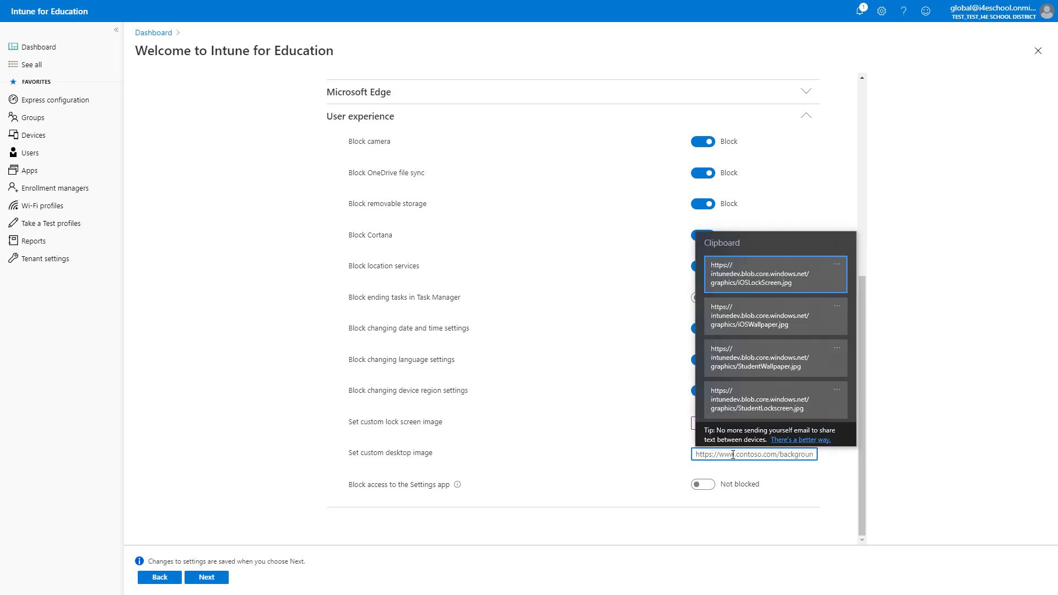
click(759, 367)
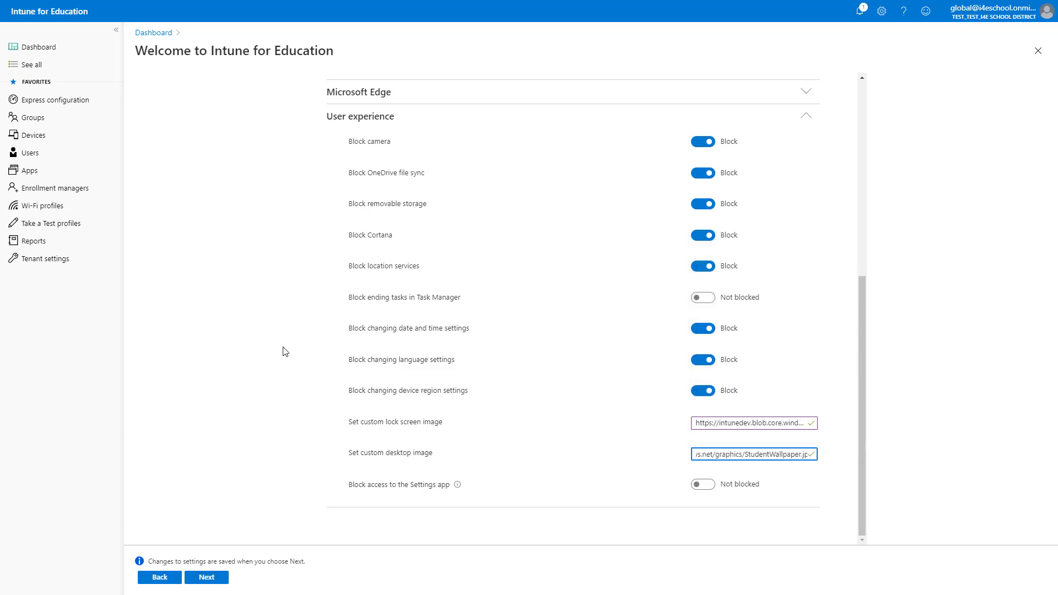
scroll(463, 273, up, 6)
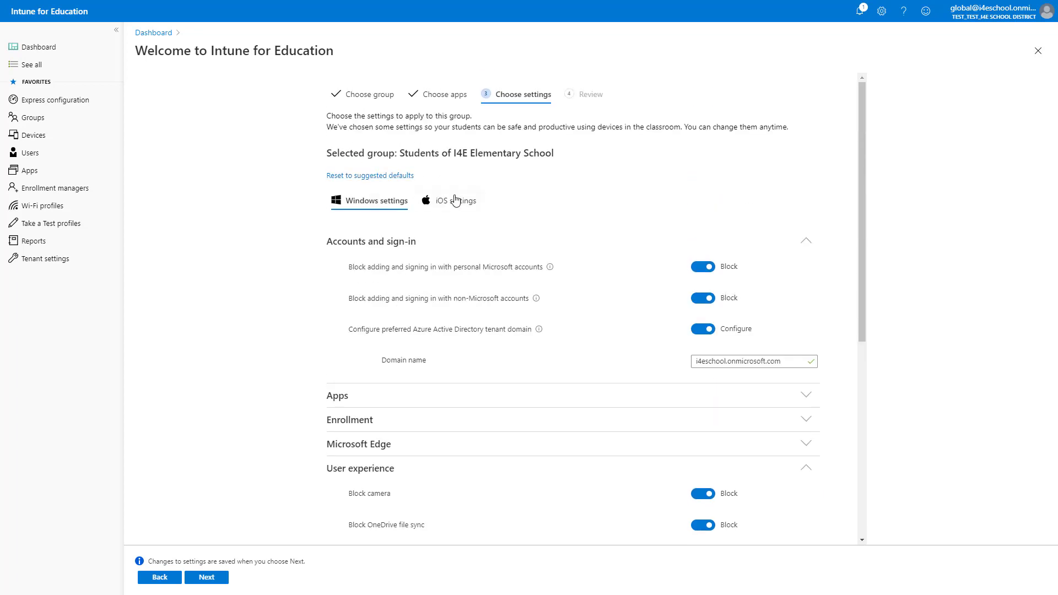
click(455, 201)
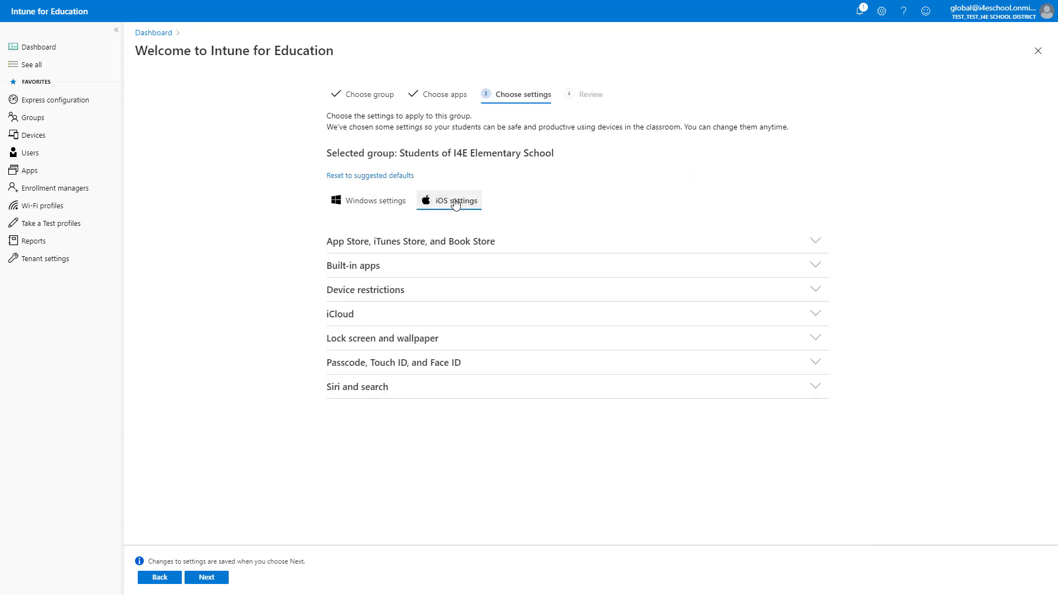
- Upload iOSLockScreen.jpg as the students' iOS lock screen image
click(665, 338)
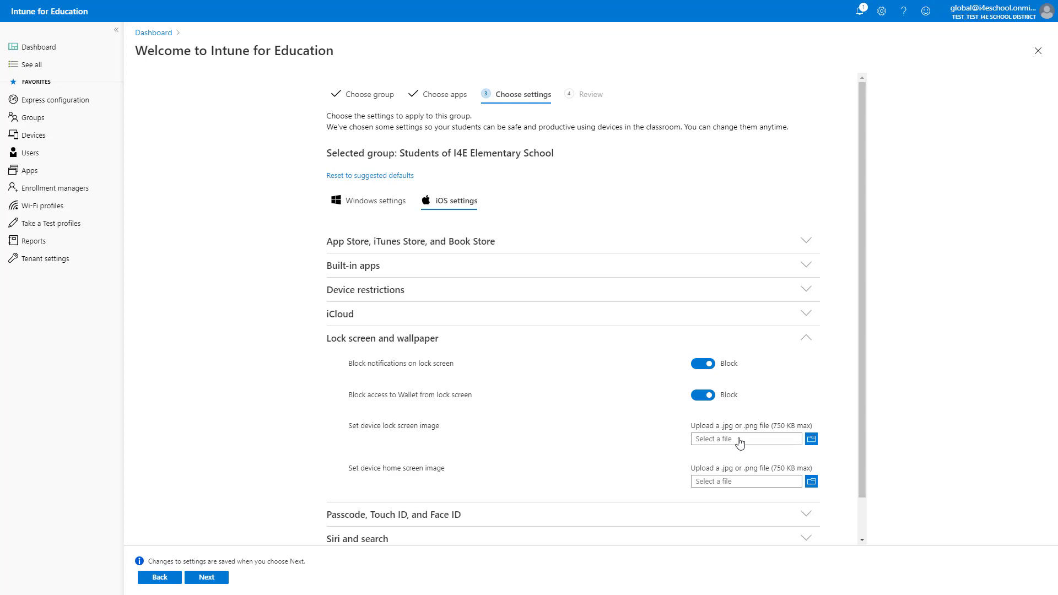
click(812, 439)
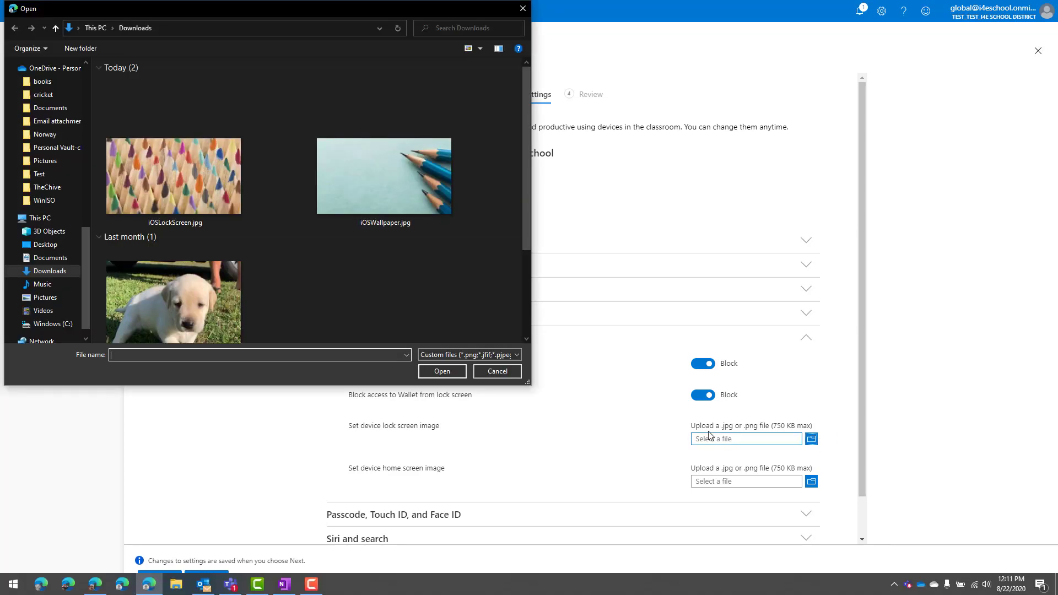
click(174, 201)
click(450, 373)
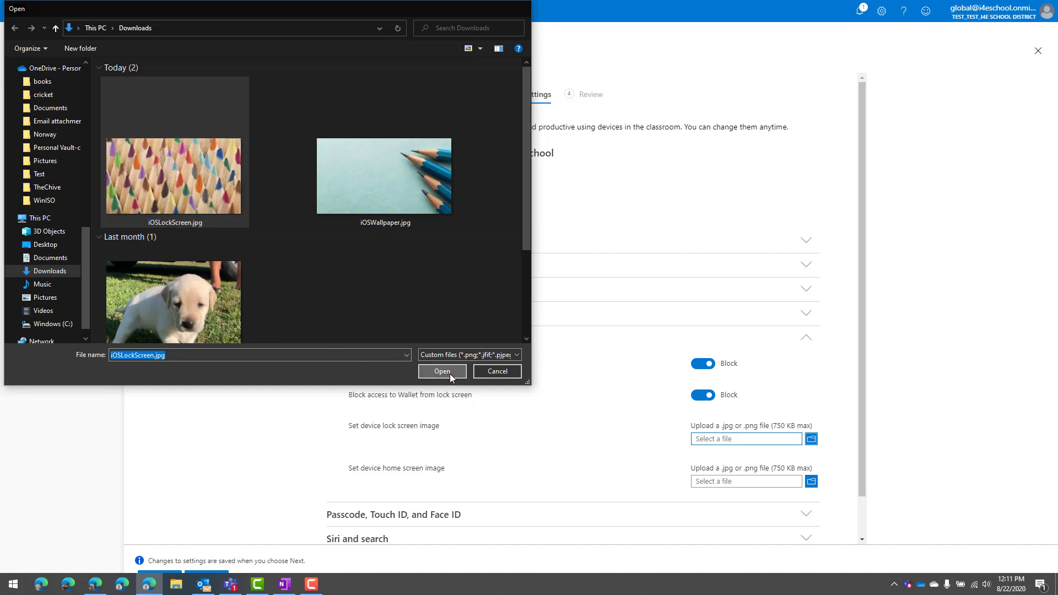
scroll(698, 467, down, 4)
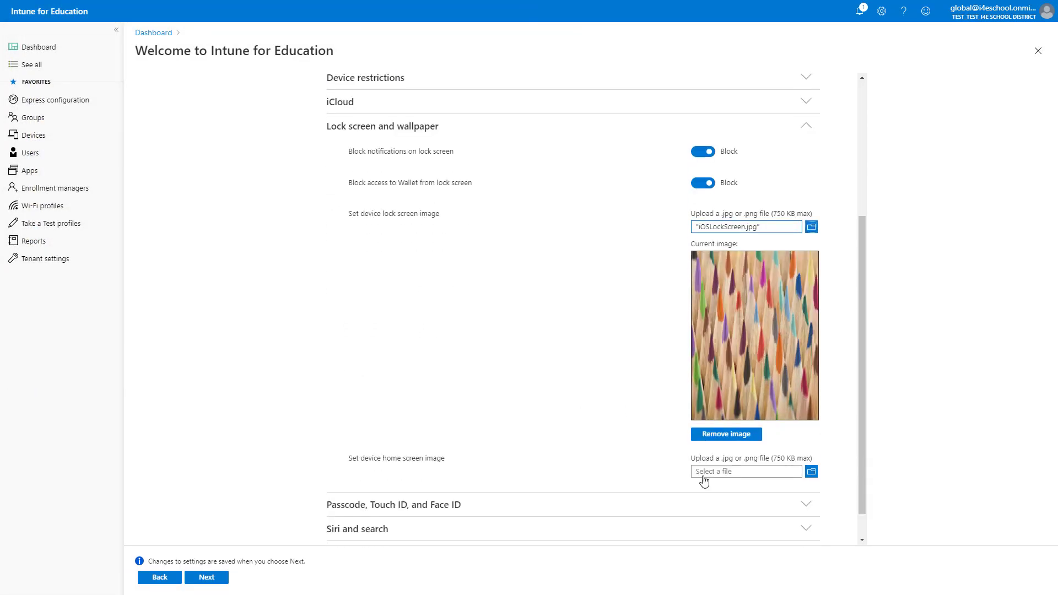
- Upload iOSWallpaper.jpg as the students' iOS home screen image
click(715, 472)
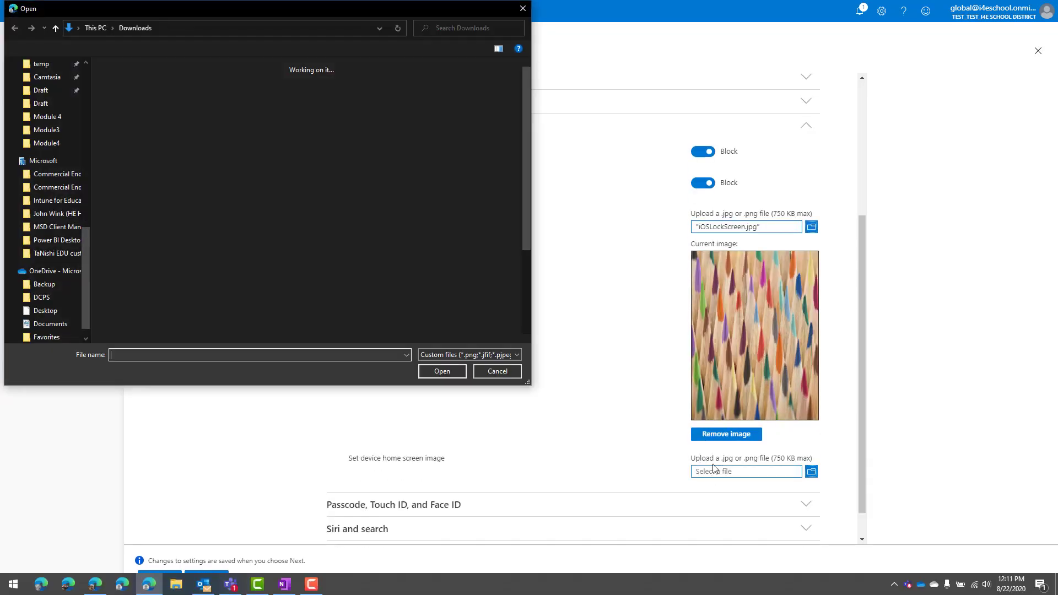
click(411, 191)
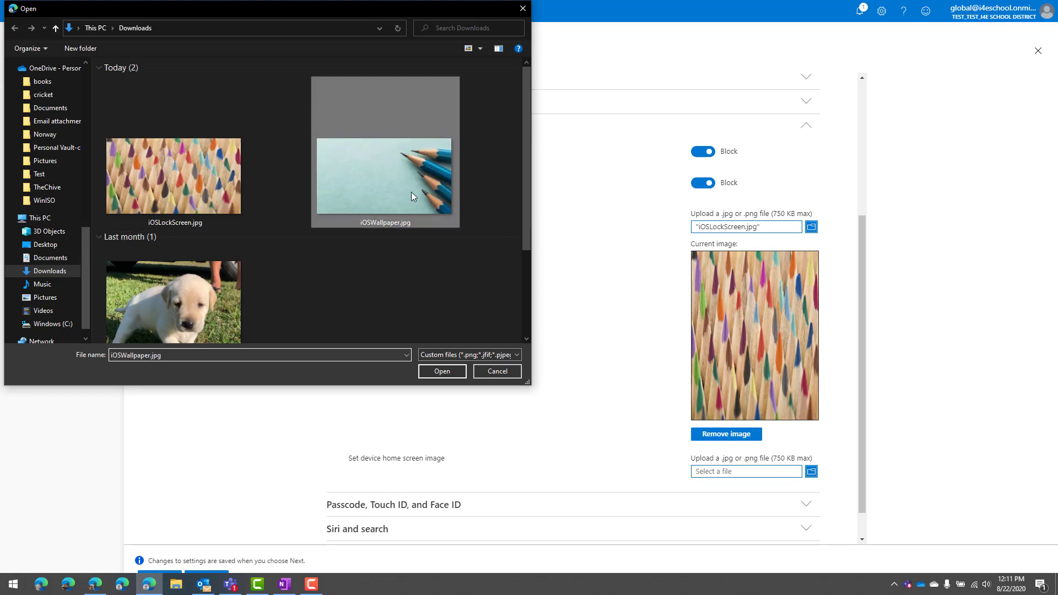
click(458, 374)
scroll(682, 468, down, 5)
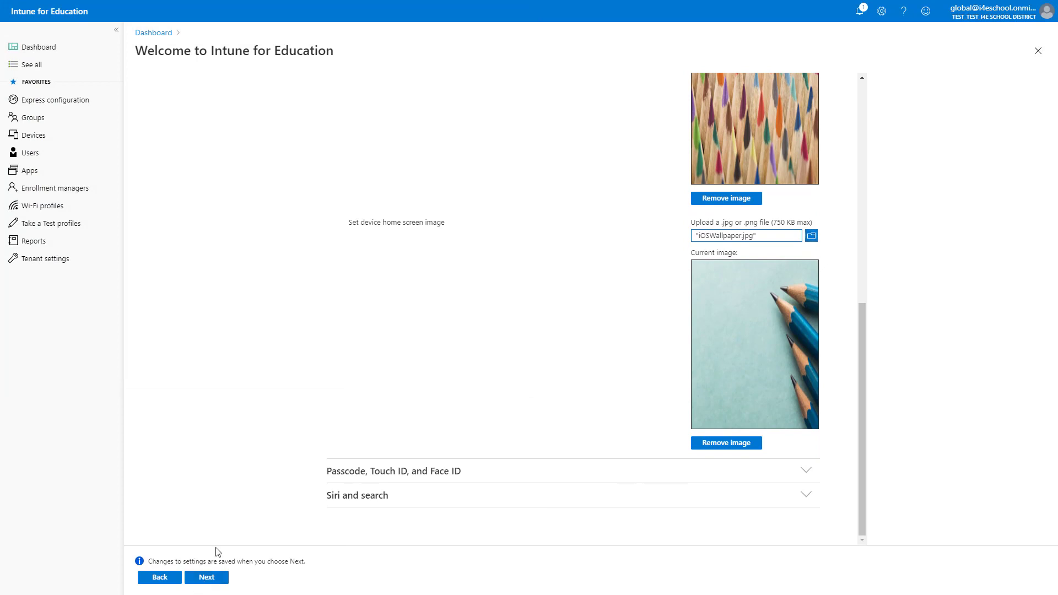
- Review the elementary students' assigned settings, finish the wizard, and confirm no more groups with All done
click(194, 577)
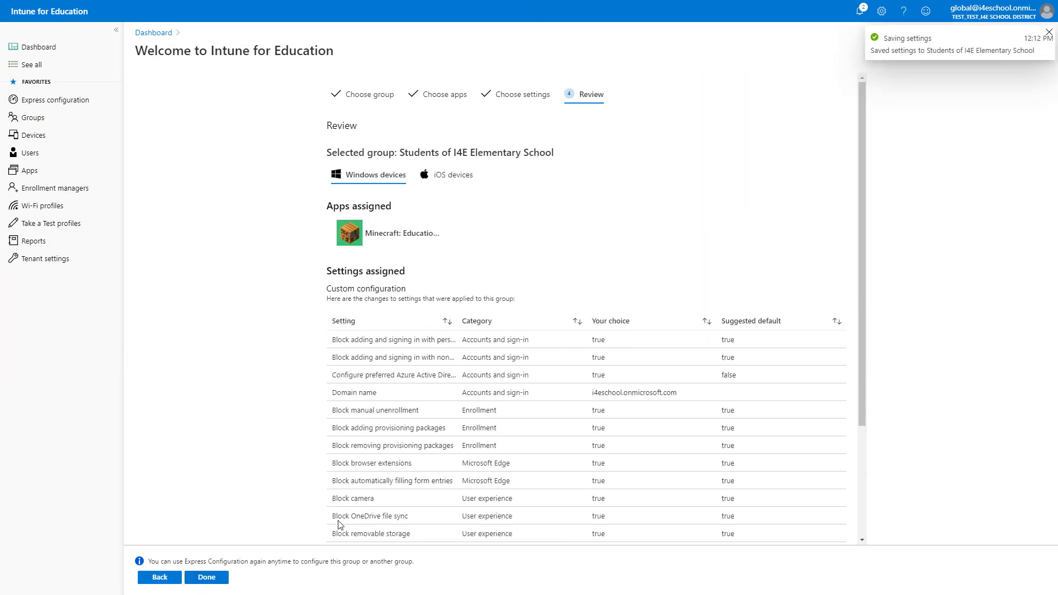
scroll(378, 345, down, 3)
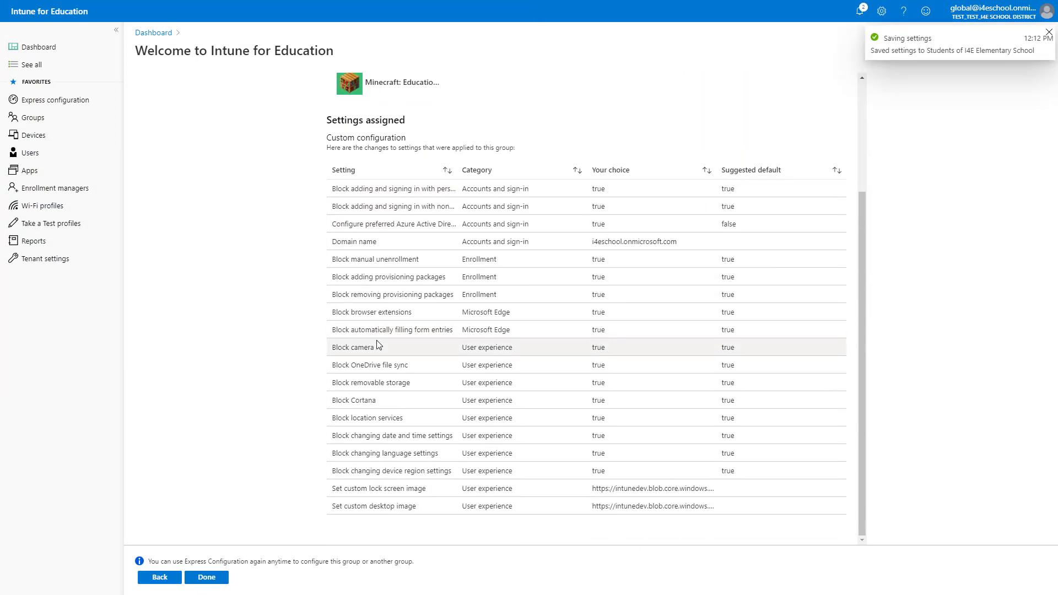
scroll(318, 347, up, 1)
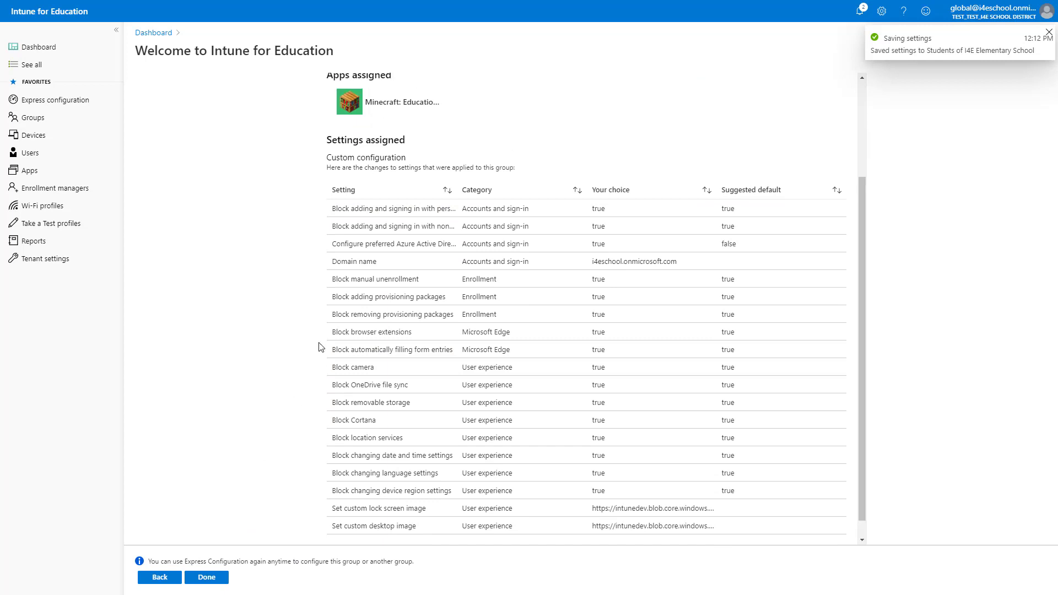
scroll(319, 347, up, 3)
click(206, 577)
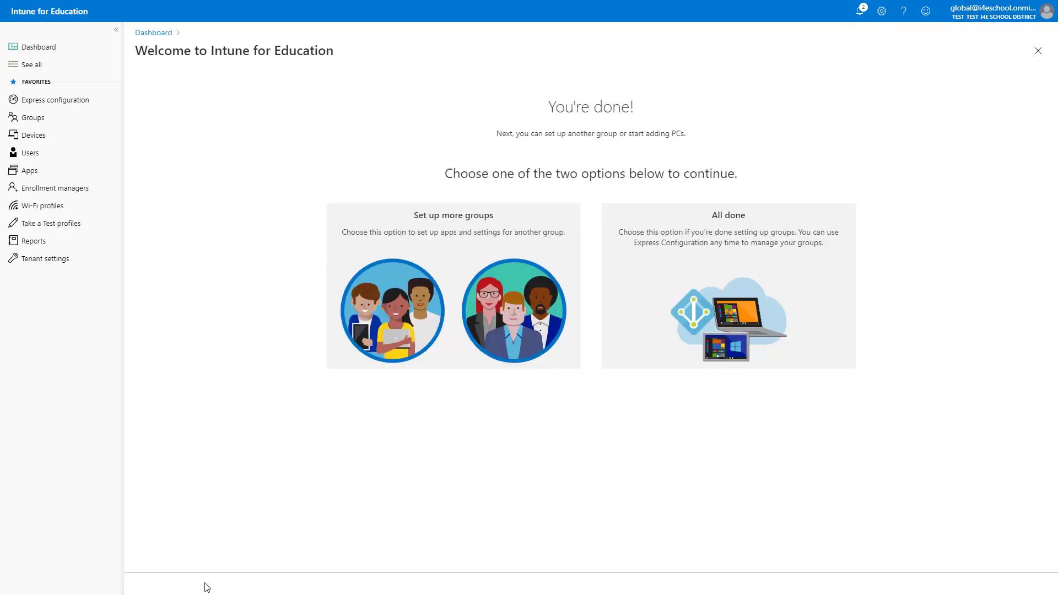
click(727, 284)
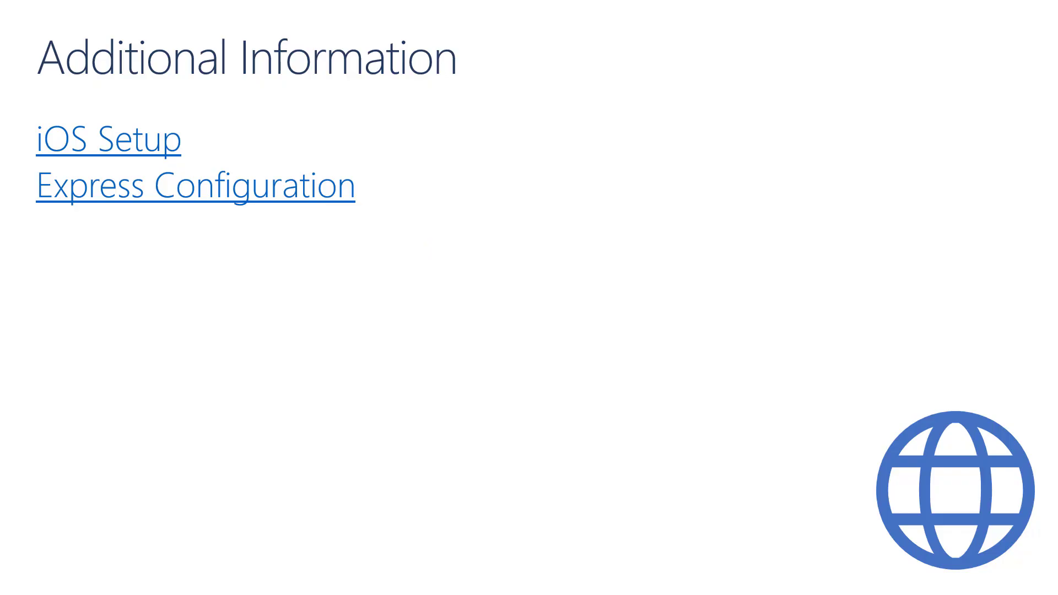